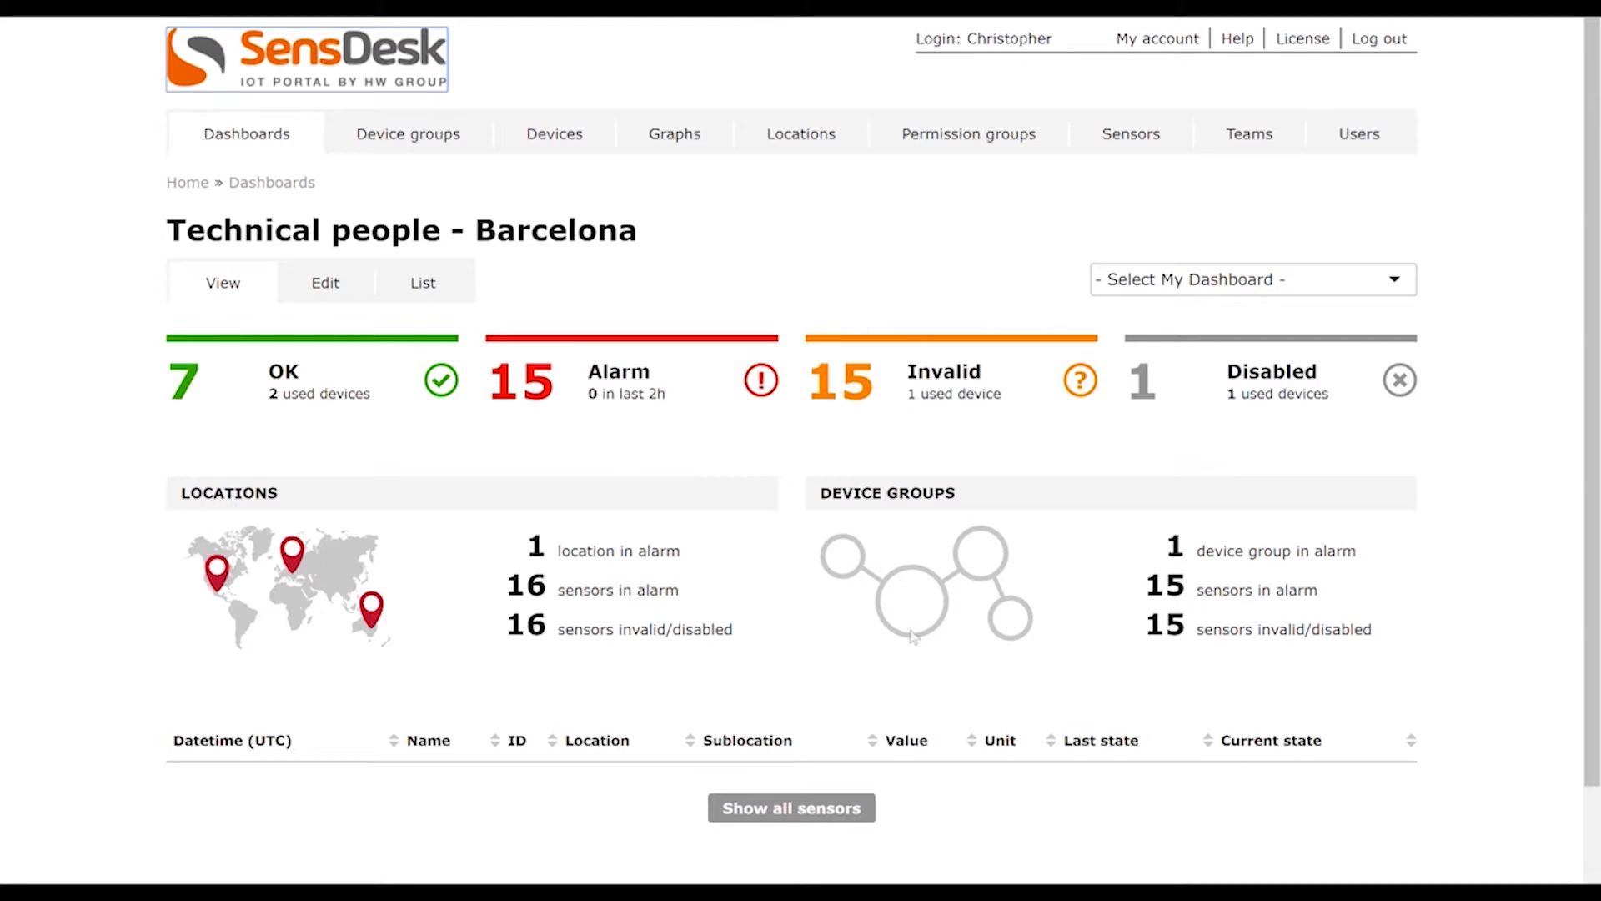
Start a new graph in the Graphs section and name it Test
{"action": "left_click", "coordinate": [1075, 225]}
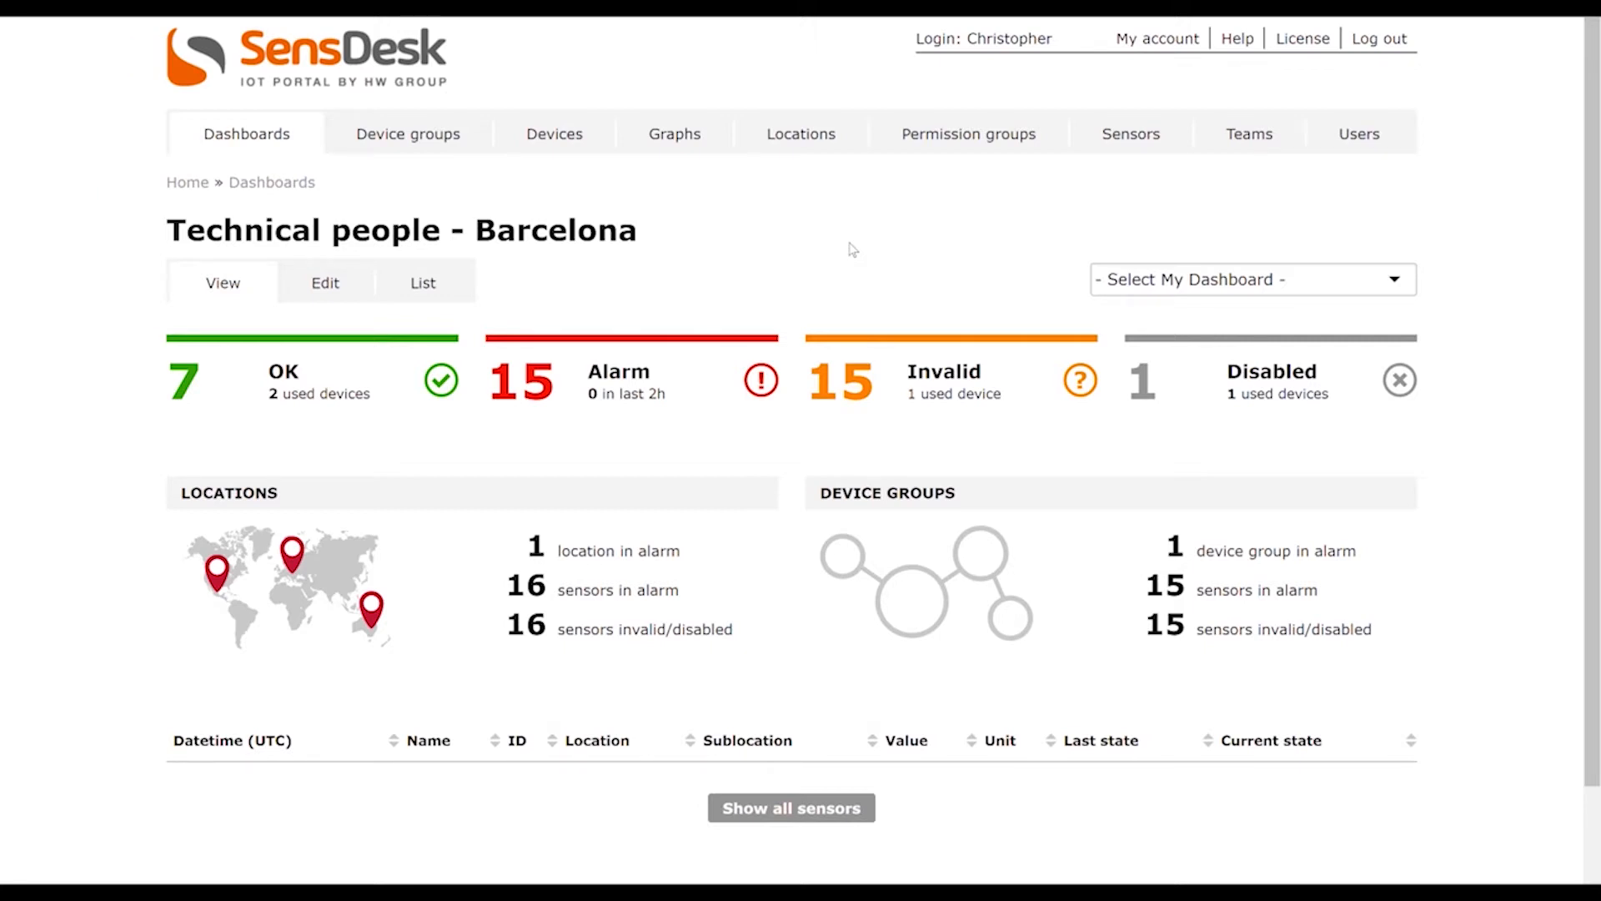
{"action": "left_click", "coordinate": [692, 148]}
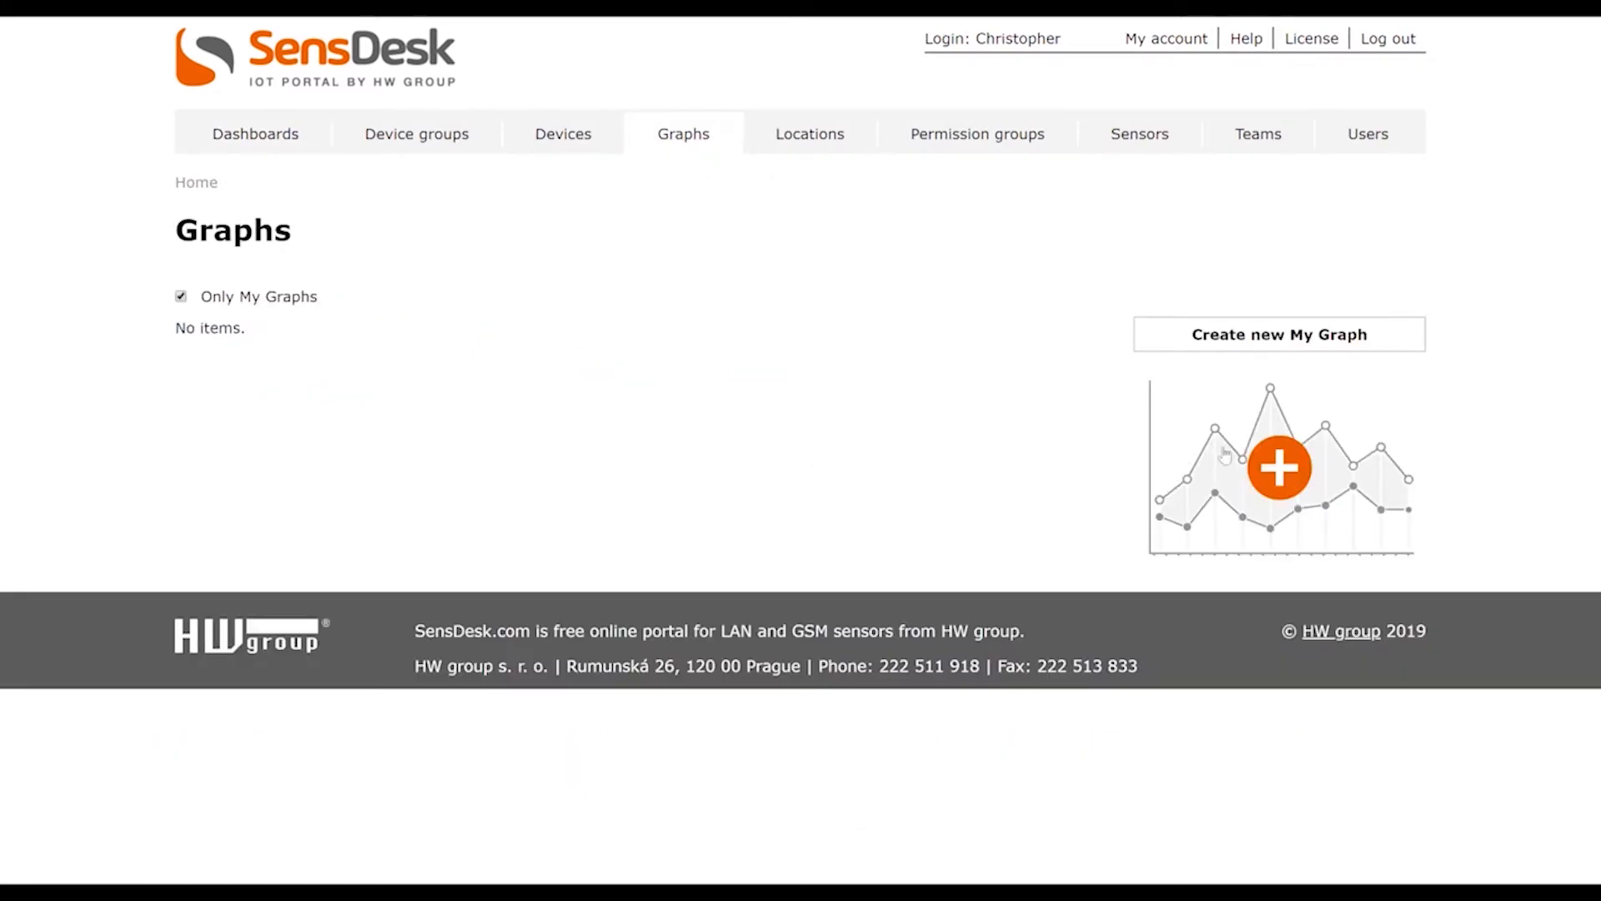
{"action": "left_click", "coordinate": [1297, 345]}
{"action": "left_click", "coordinate": [321, 321]}
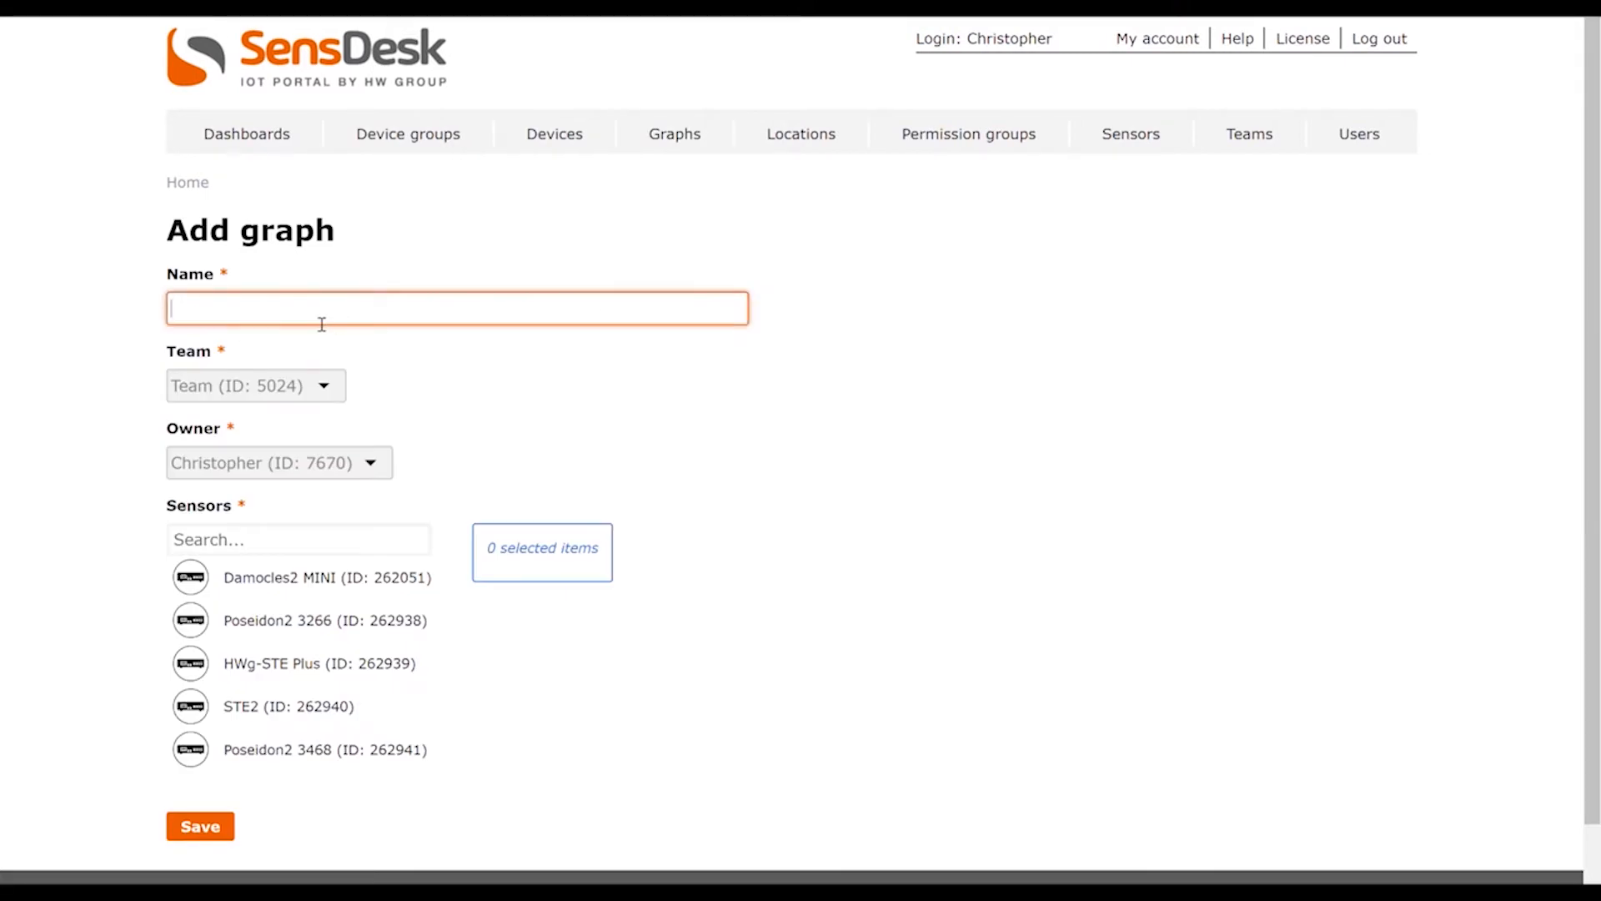
{"action": "type", "text": "Test"}
{"action": "left_click", "coordinate": [852, 410]}
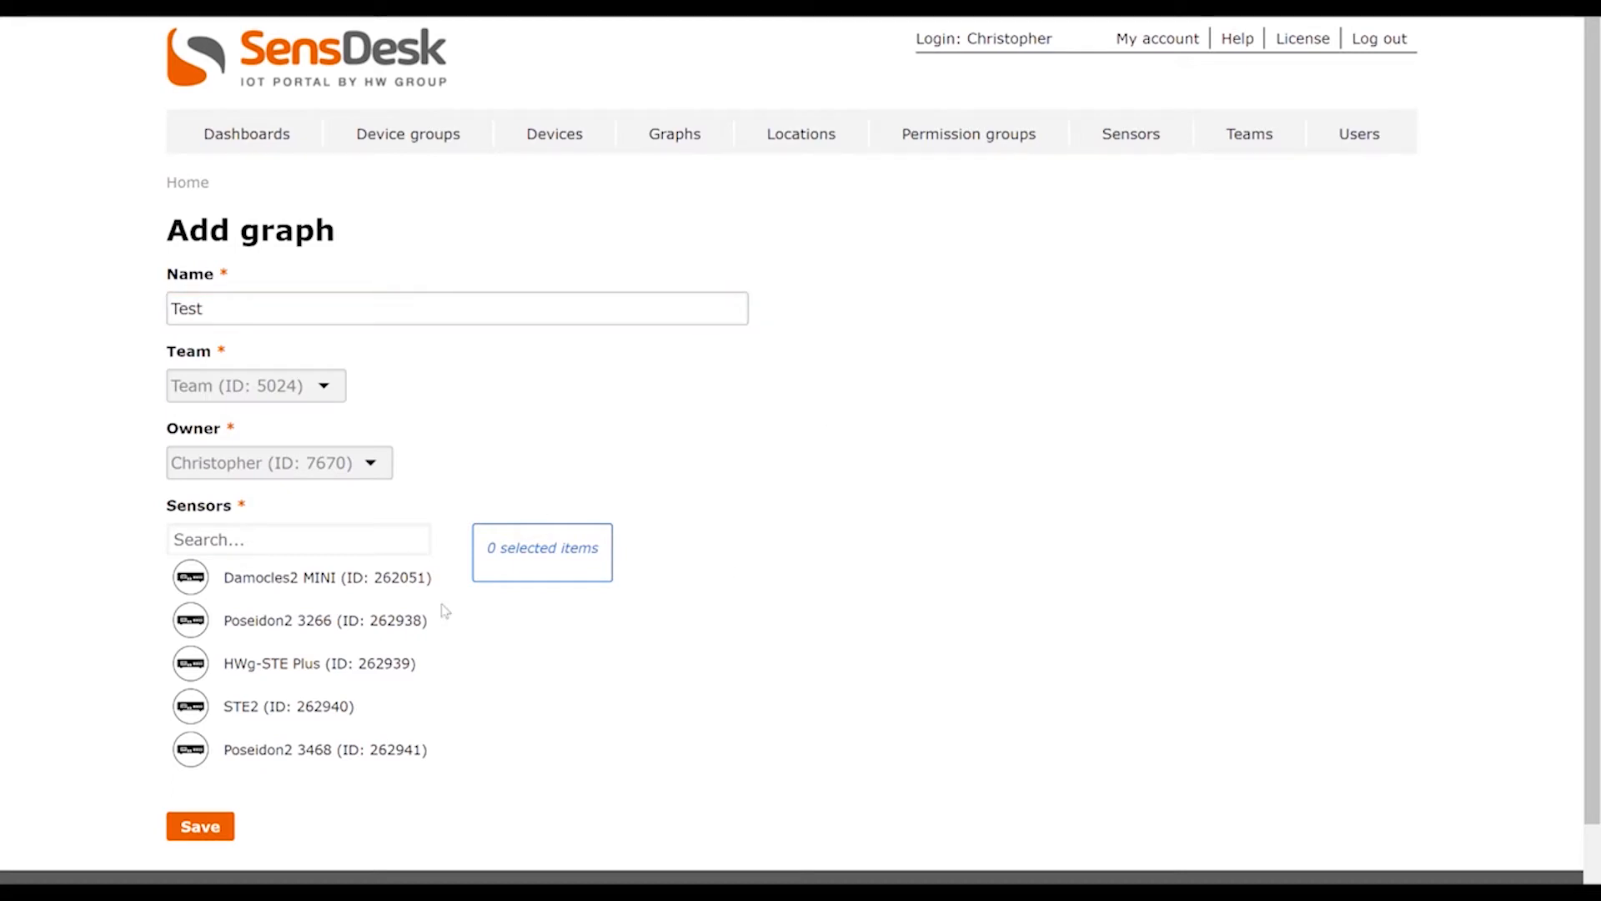
Add the Humidity Poseidon2 sensor from Poseidon2 3266 and the Temperature STE sensor from HWg-STE Plus to the graph
{"action": "scroll", "coordinate": [559, 617], "scroll_direction": "down", "scroll_amount": 1}
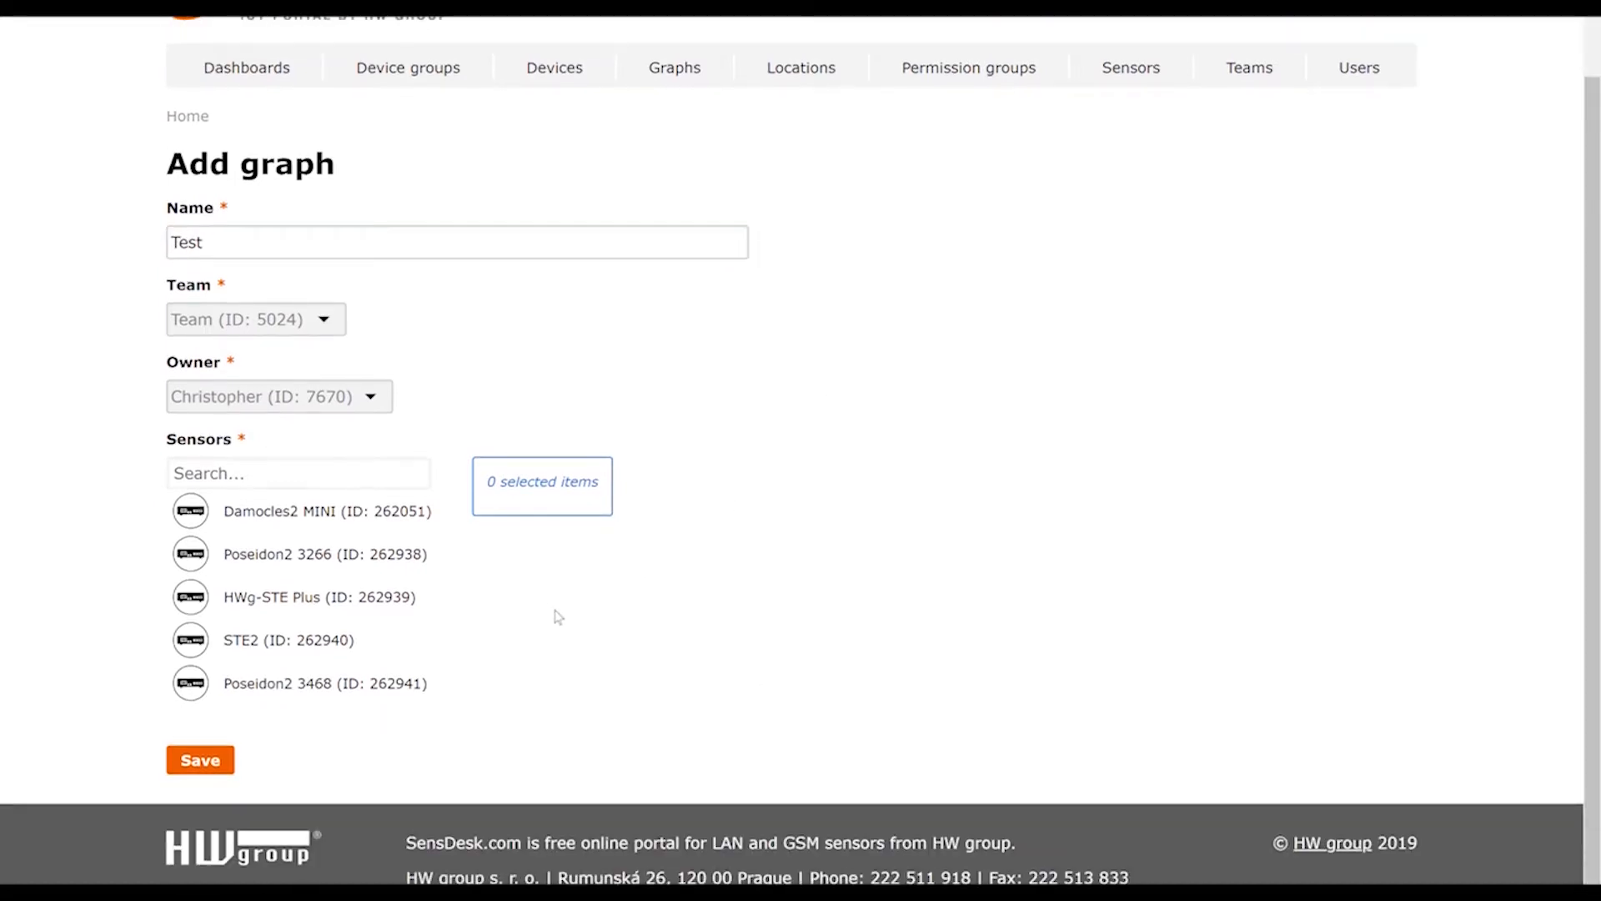
{"action": "left_click", "coordinate": [300, 555]}
{"action": "scroll", "coordinate": [315, 664], "scroll_direction": "down", "scroll_amount": 3}
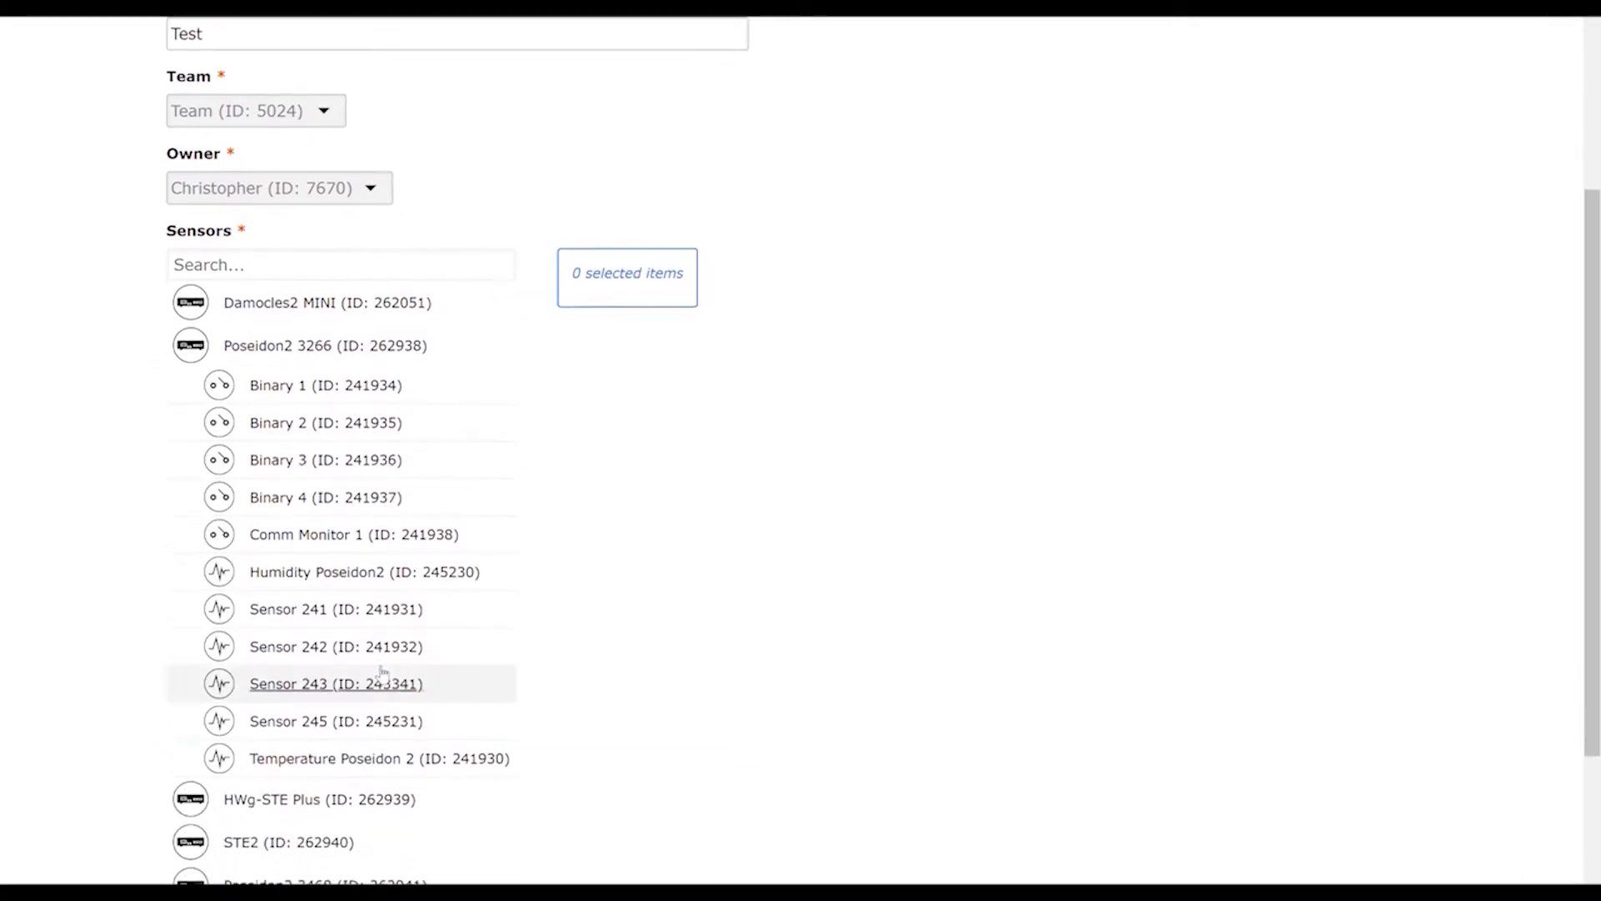
{"action": "left_click", "coordinate": [384, 576]}
{"action": "scroll", "coordinate": [574, 692], "scroll_direction": "down", "scroll_amount": 1}
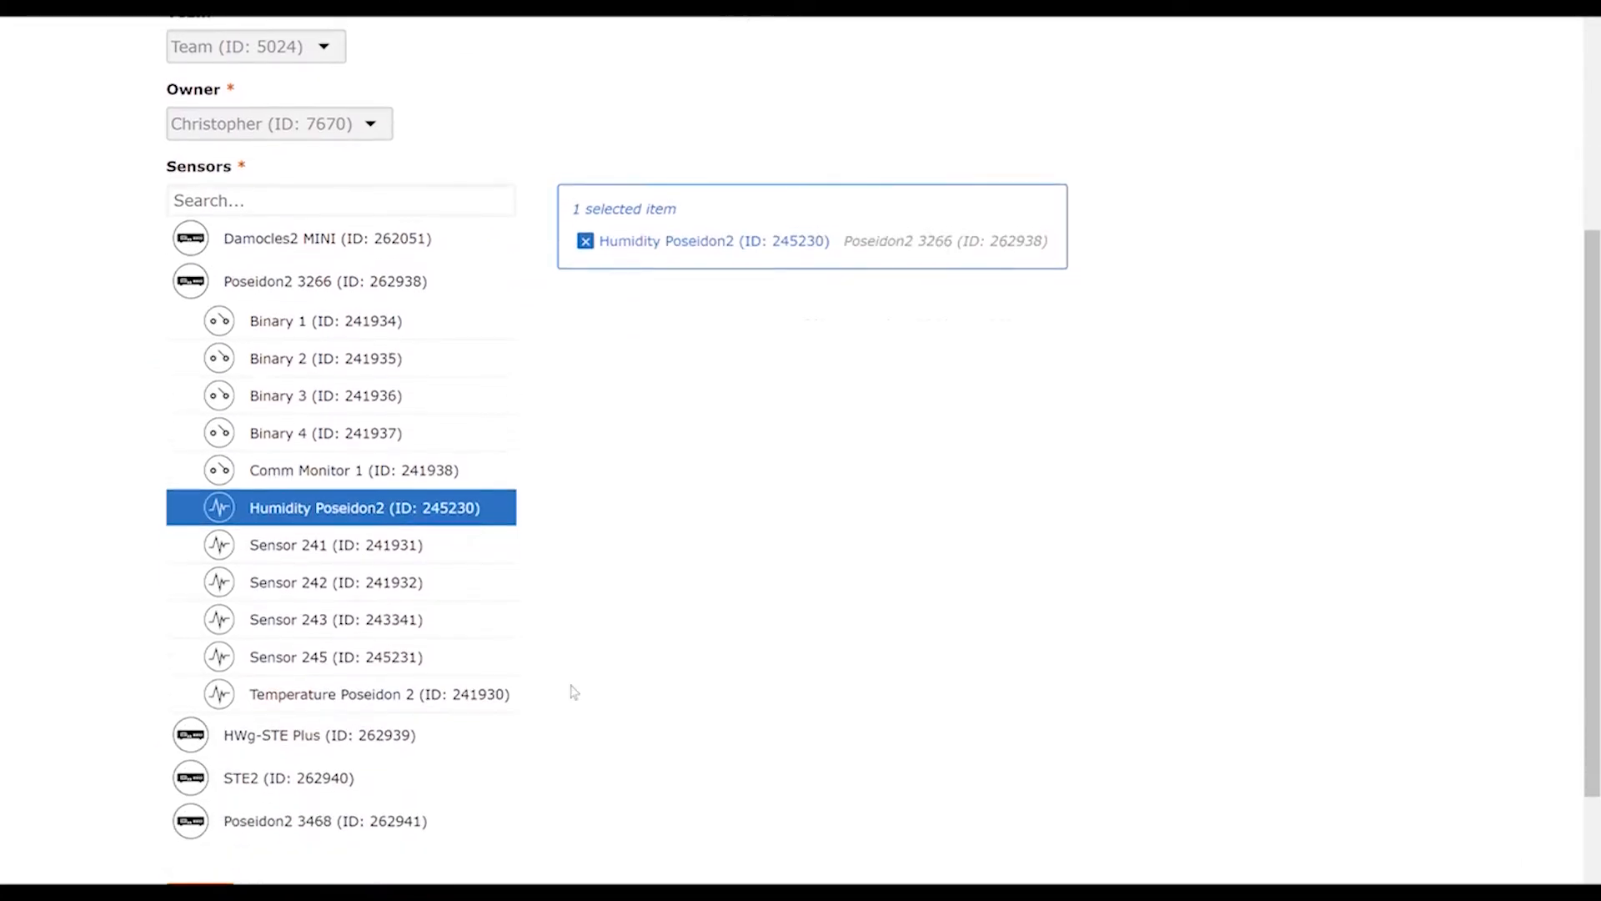
{"action": "scroll", "coordinate": [574, 692], "scroll_direction": "down", "scroll_amount": 2}
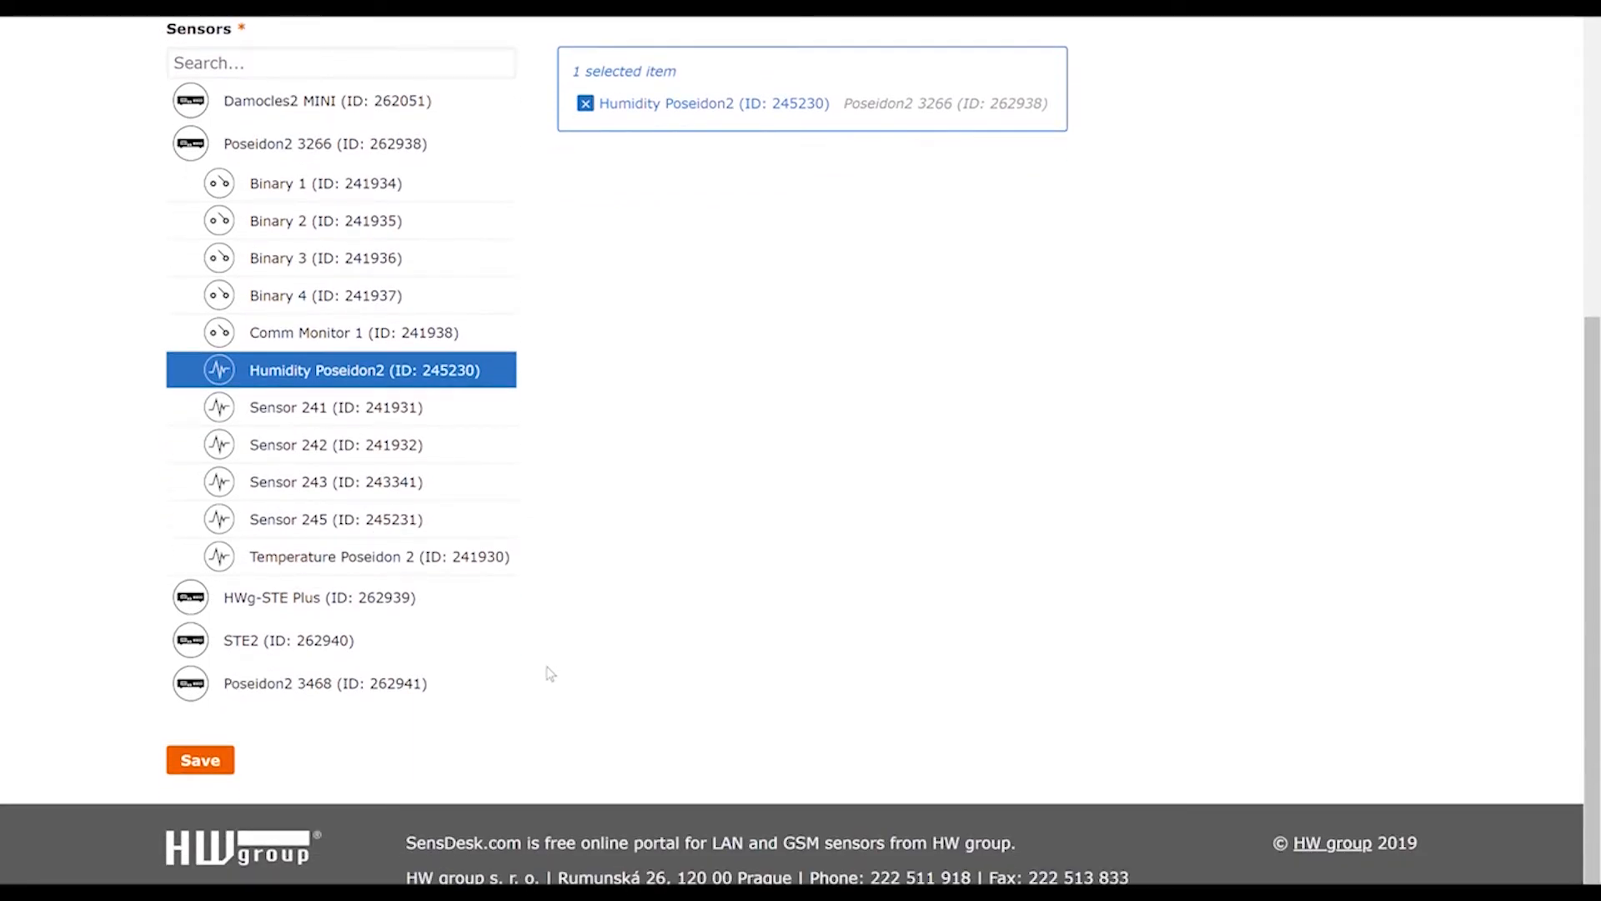
{"action": "left_click", "coordinate": [294, 602]}
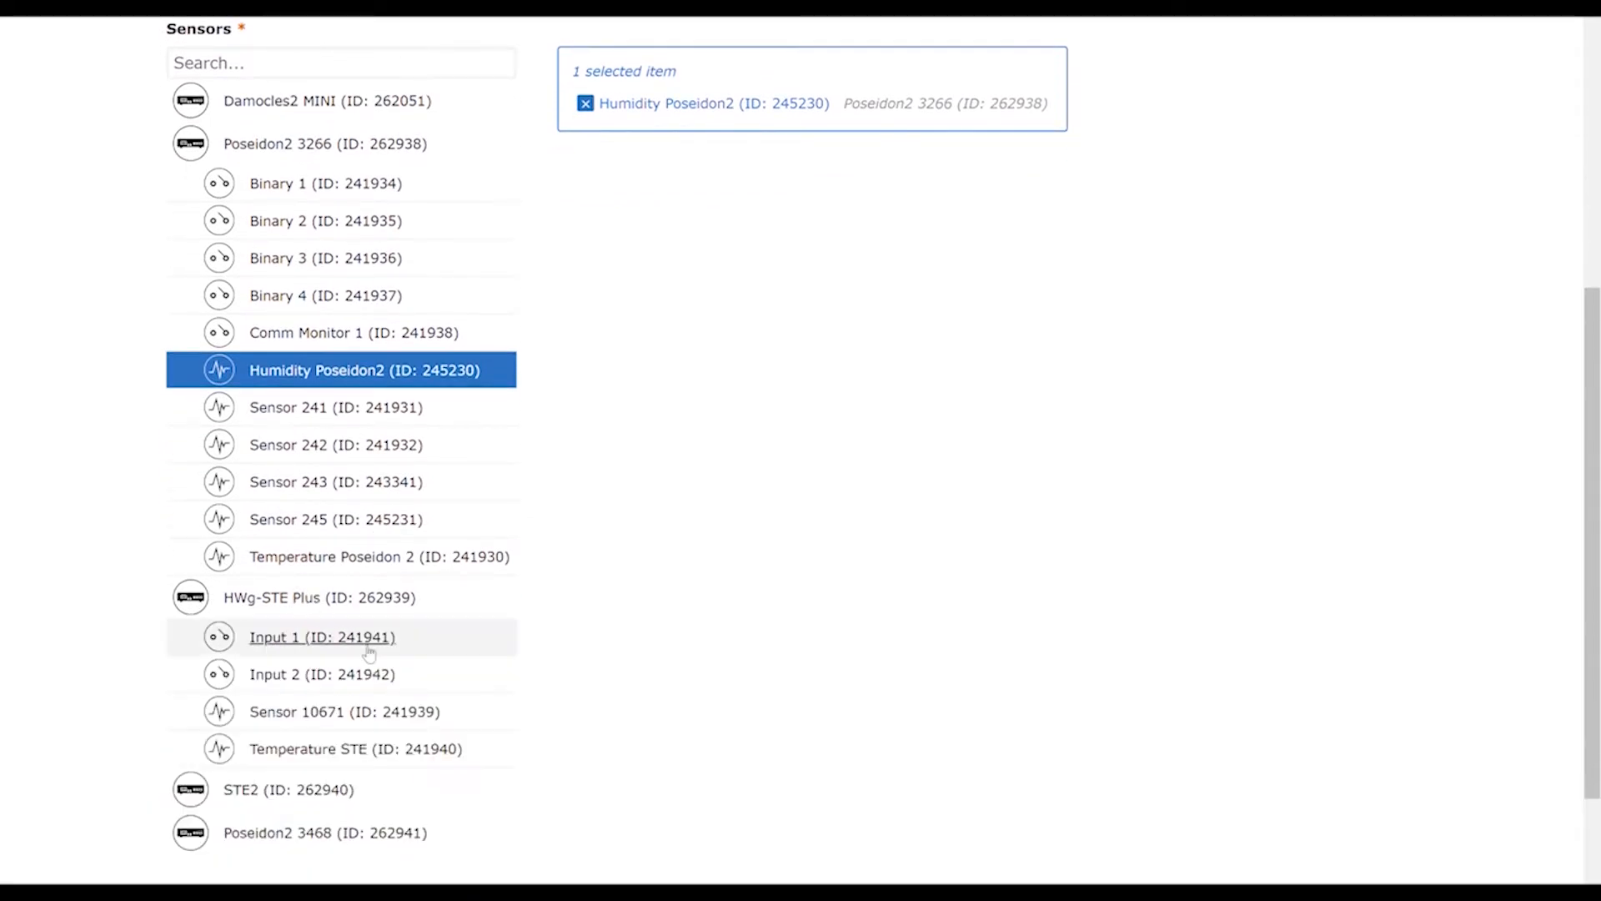
{"action": "left_click", "coordinate": [353, 754]}
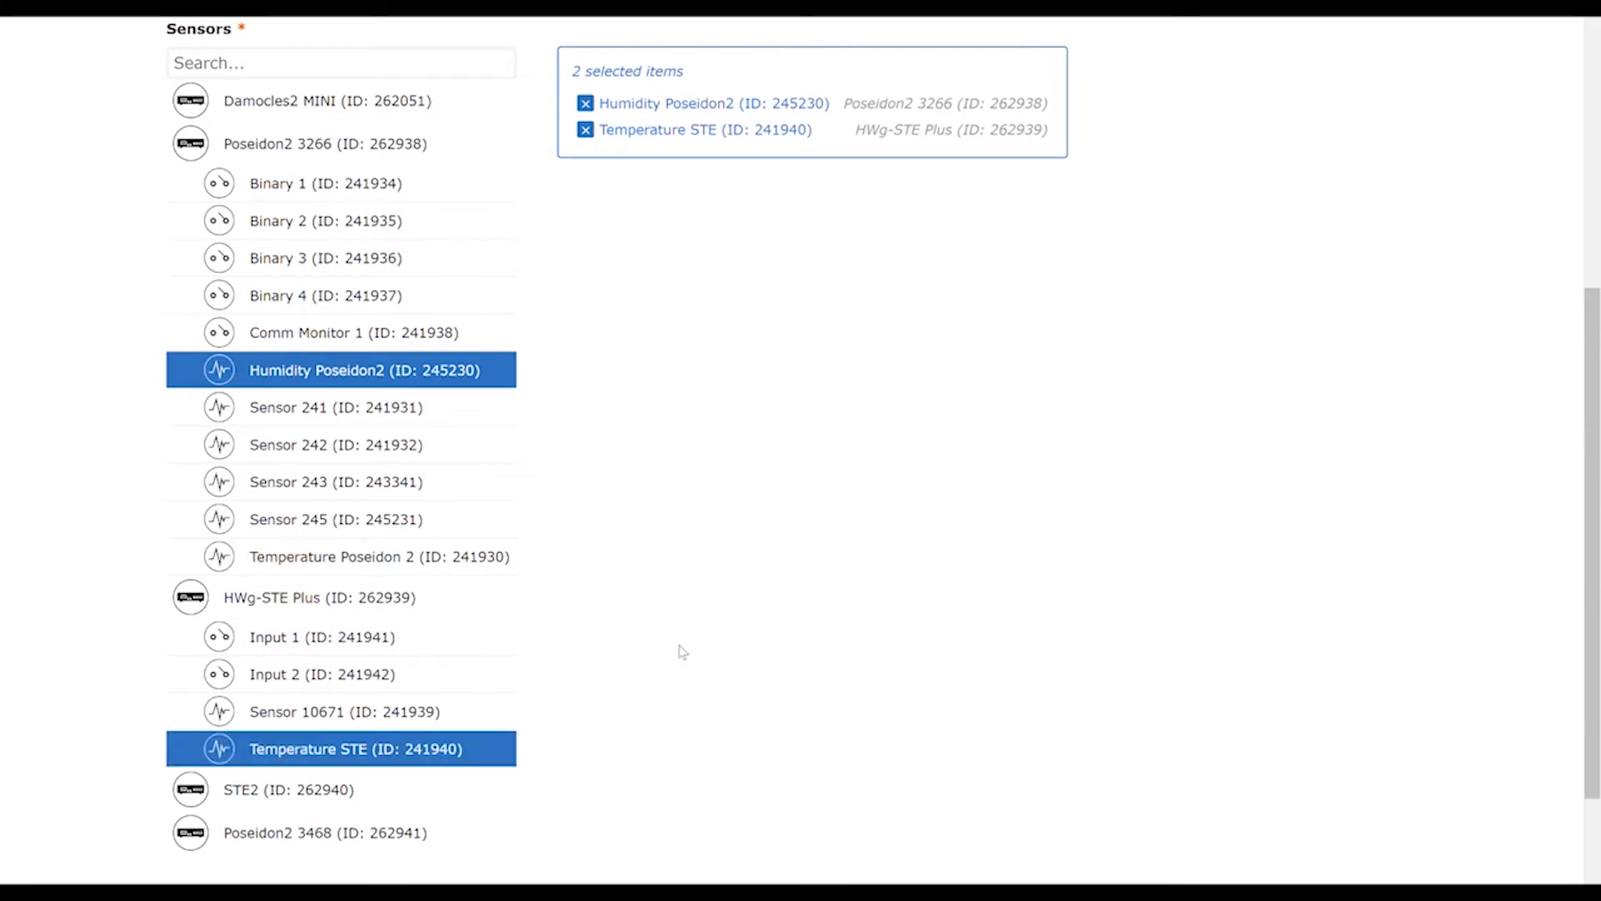
Add the Door at home STE2 and Temperature STE2 sensors from the STE2 device, and save the graph
{"action": "scroll", "coordinate": [667, 647], "scroll_direction": "down", "scroll_amount": 2}
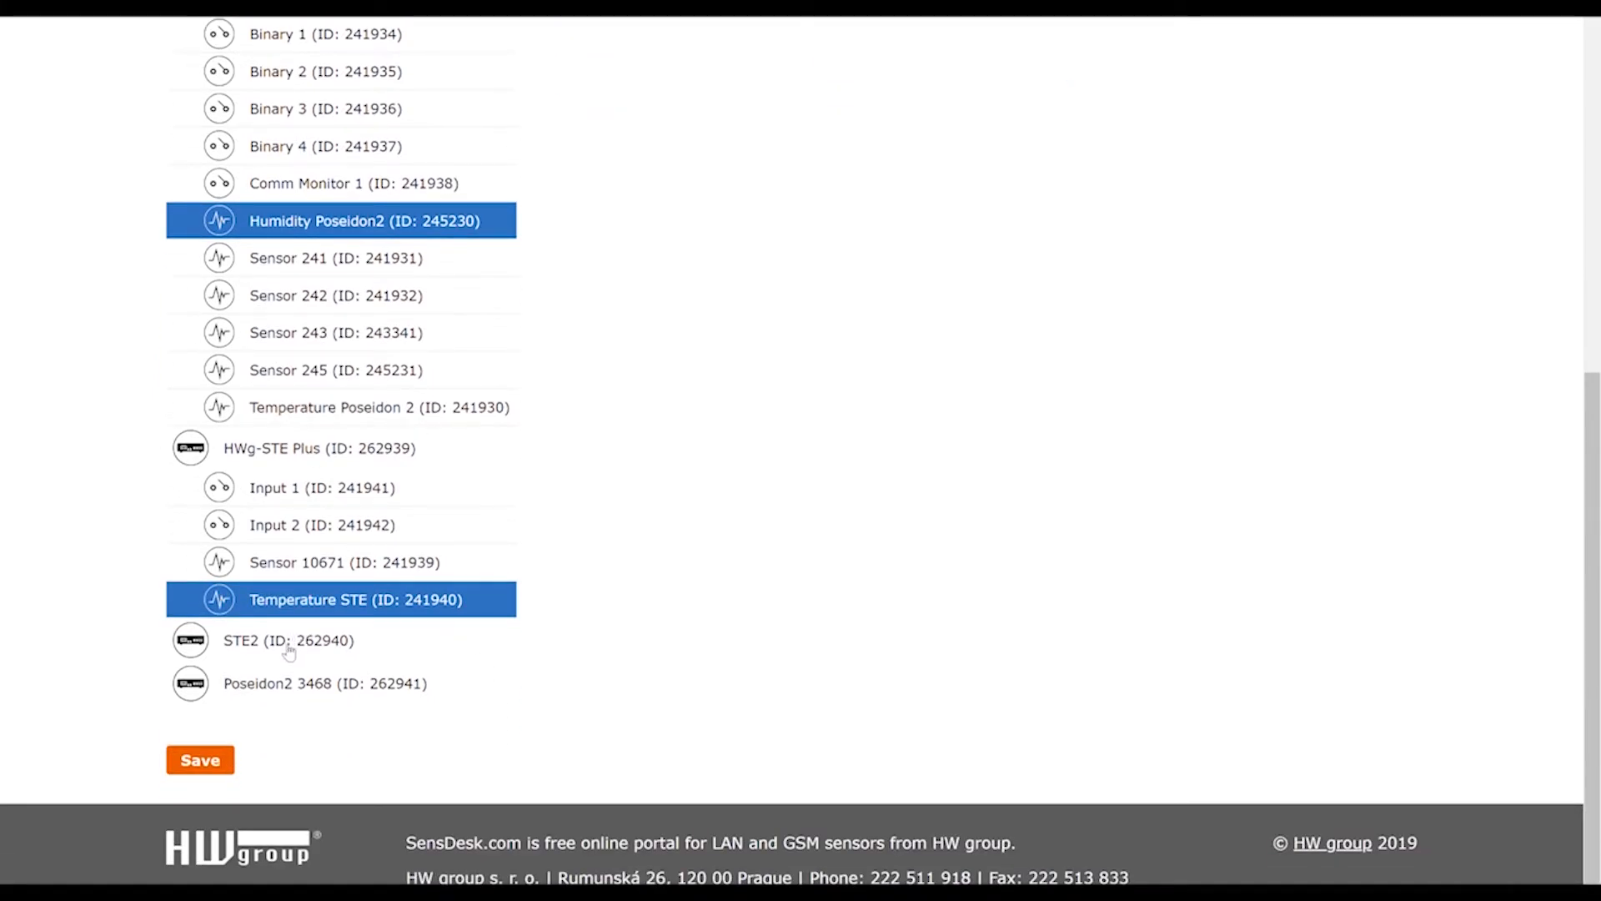
{"action": "left_click", "coordinate": [289, 648]}
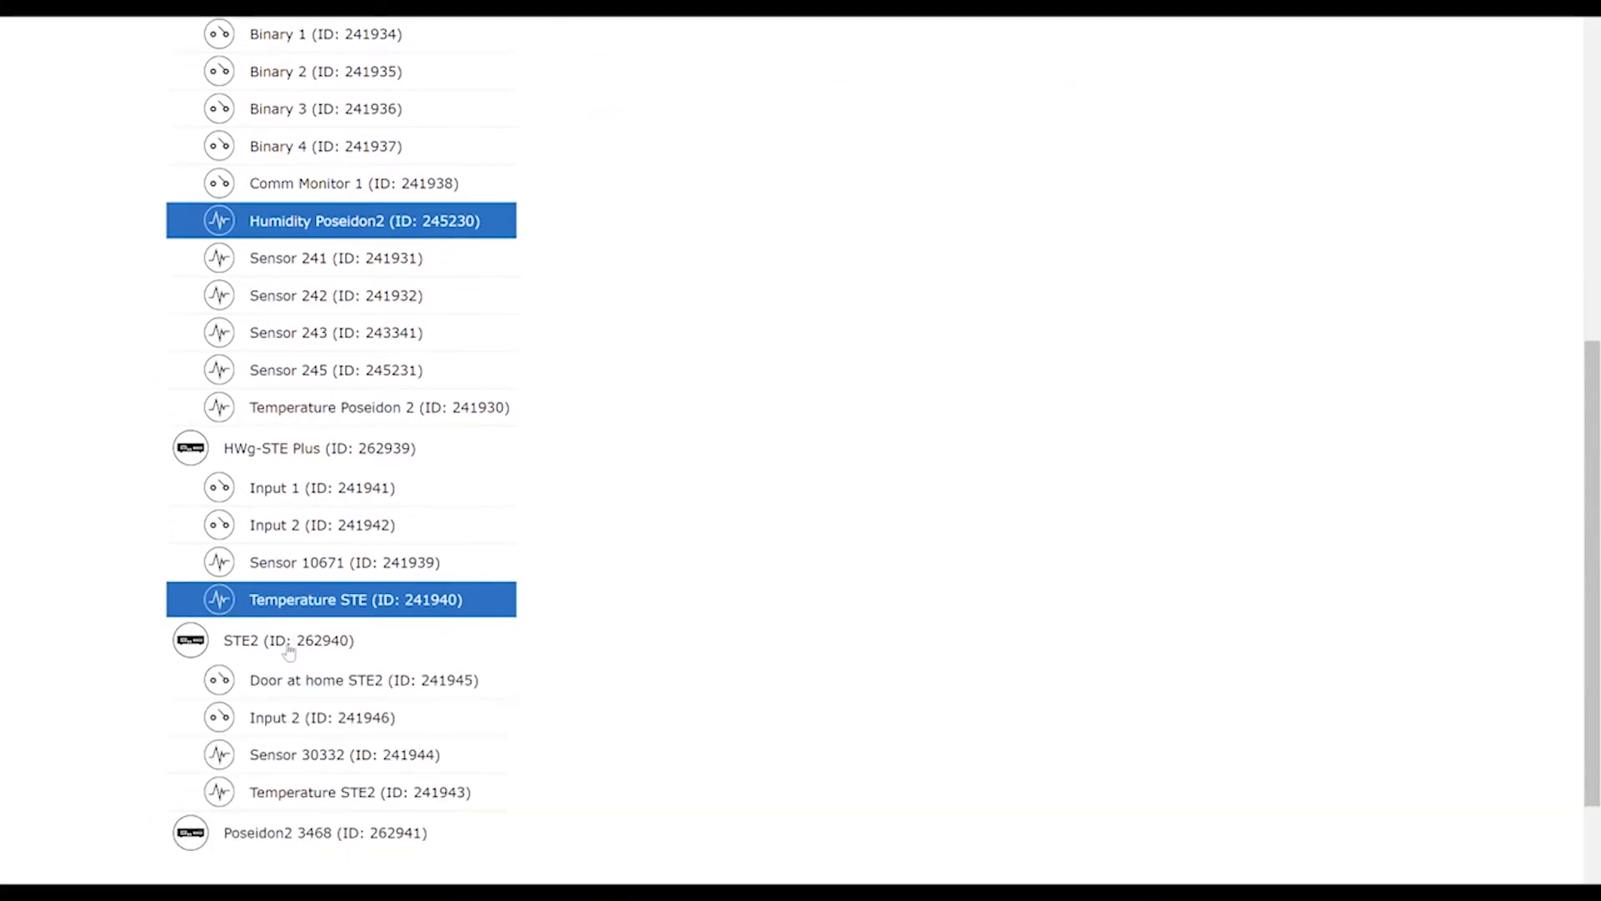
{"action": "left_click", "coordinate": [429, 684]}
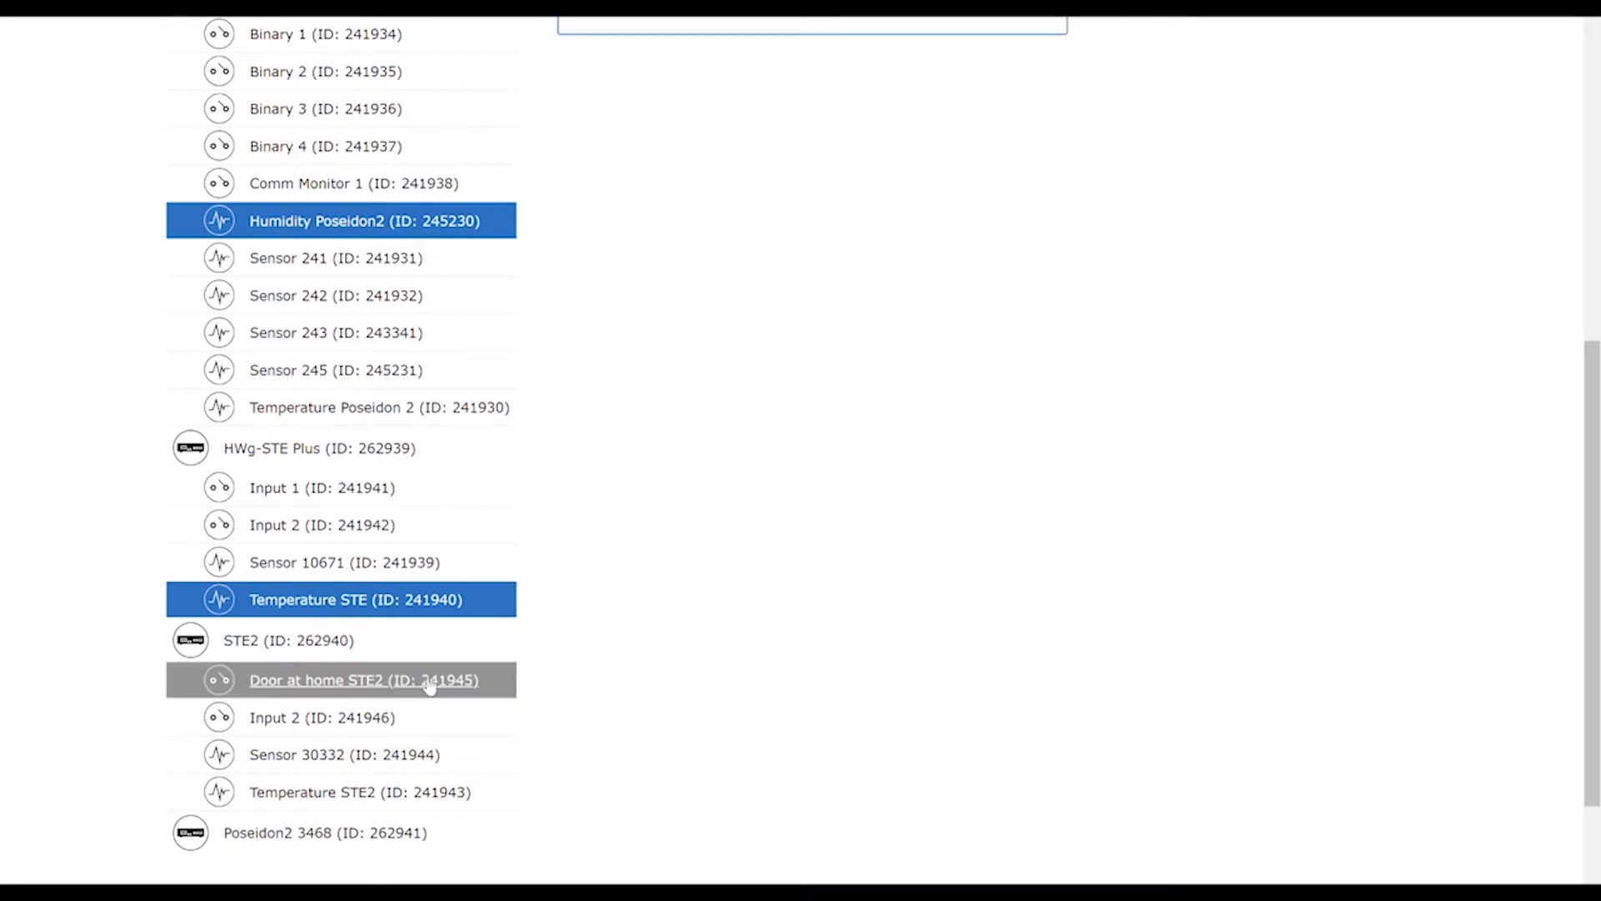
{"action": "left_click", "coordinate": [375, 792]}
{"action": "scroll", "coordinate": [668, 761], "scroll_direction": "down", "scroll_amount": 2}
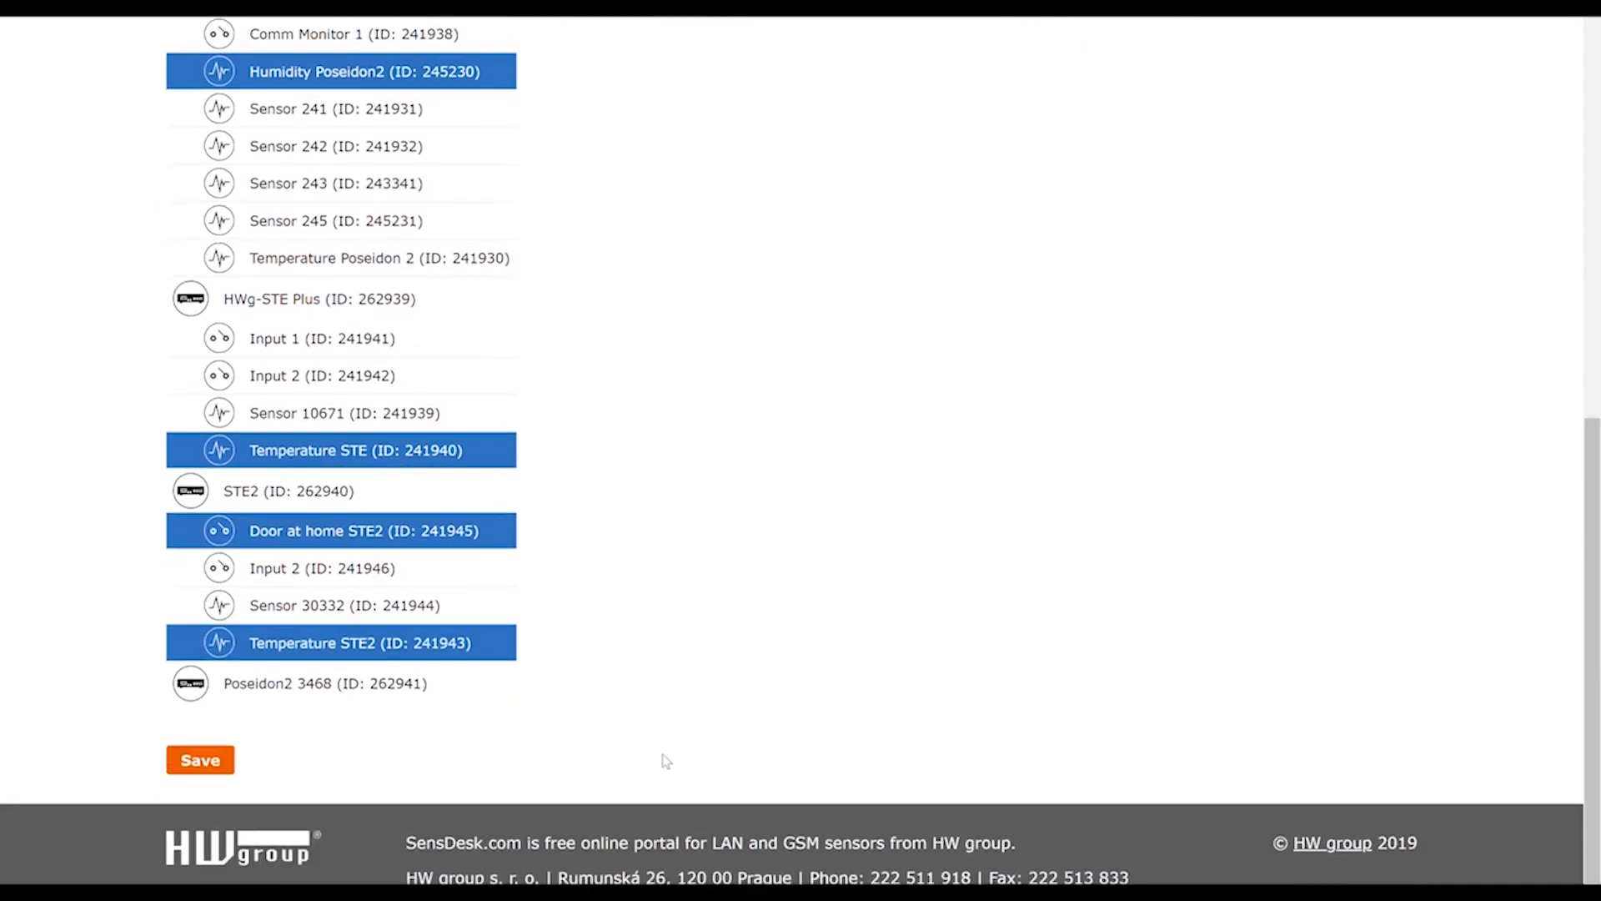
{"action": "left_click", "coordinate": [215, 761]}
{"action": "left_click", "coordinate": [215, 762]}
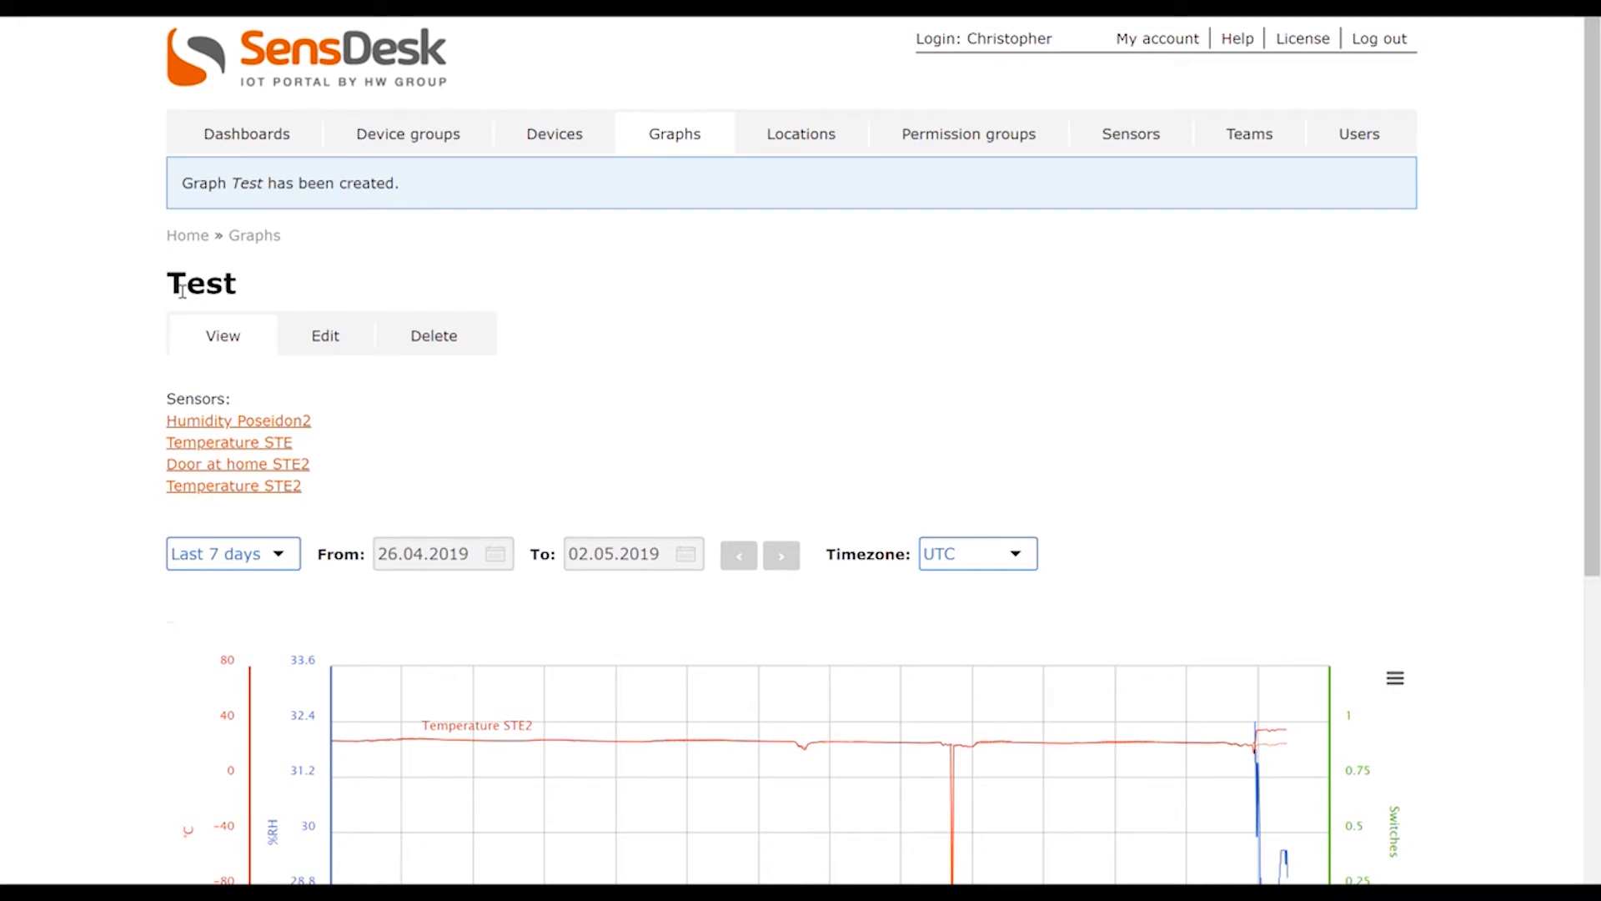
Open the Test graph from the list of graphs and set its time range to Custom
{"action": "left_click", "coordinate": [680, 138]}
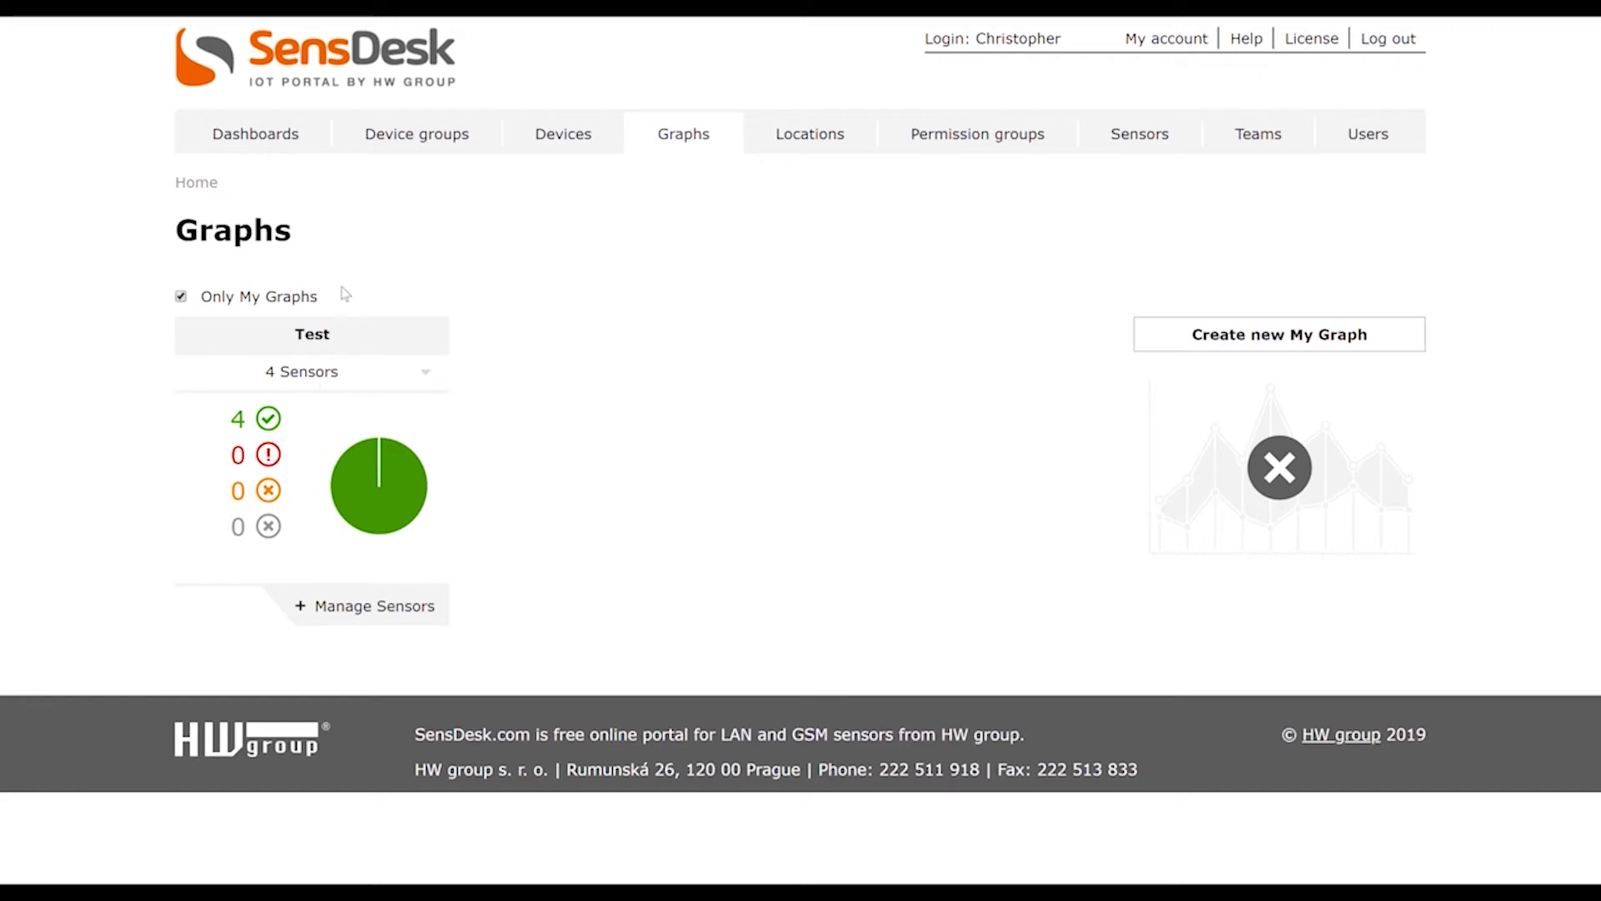
{"action": "left_click", "coordinate": [313, 334]}
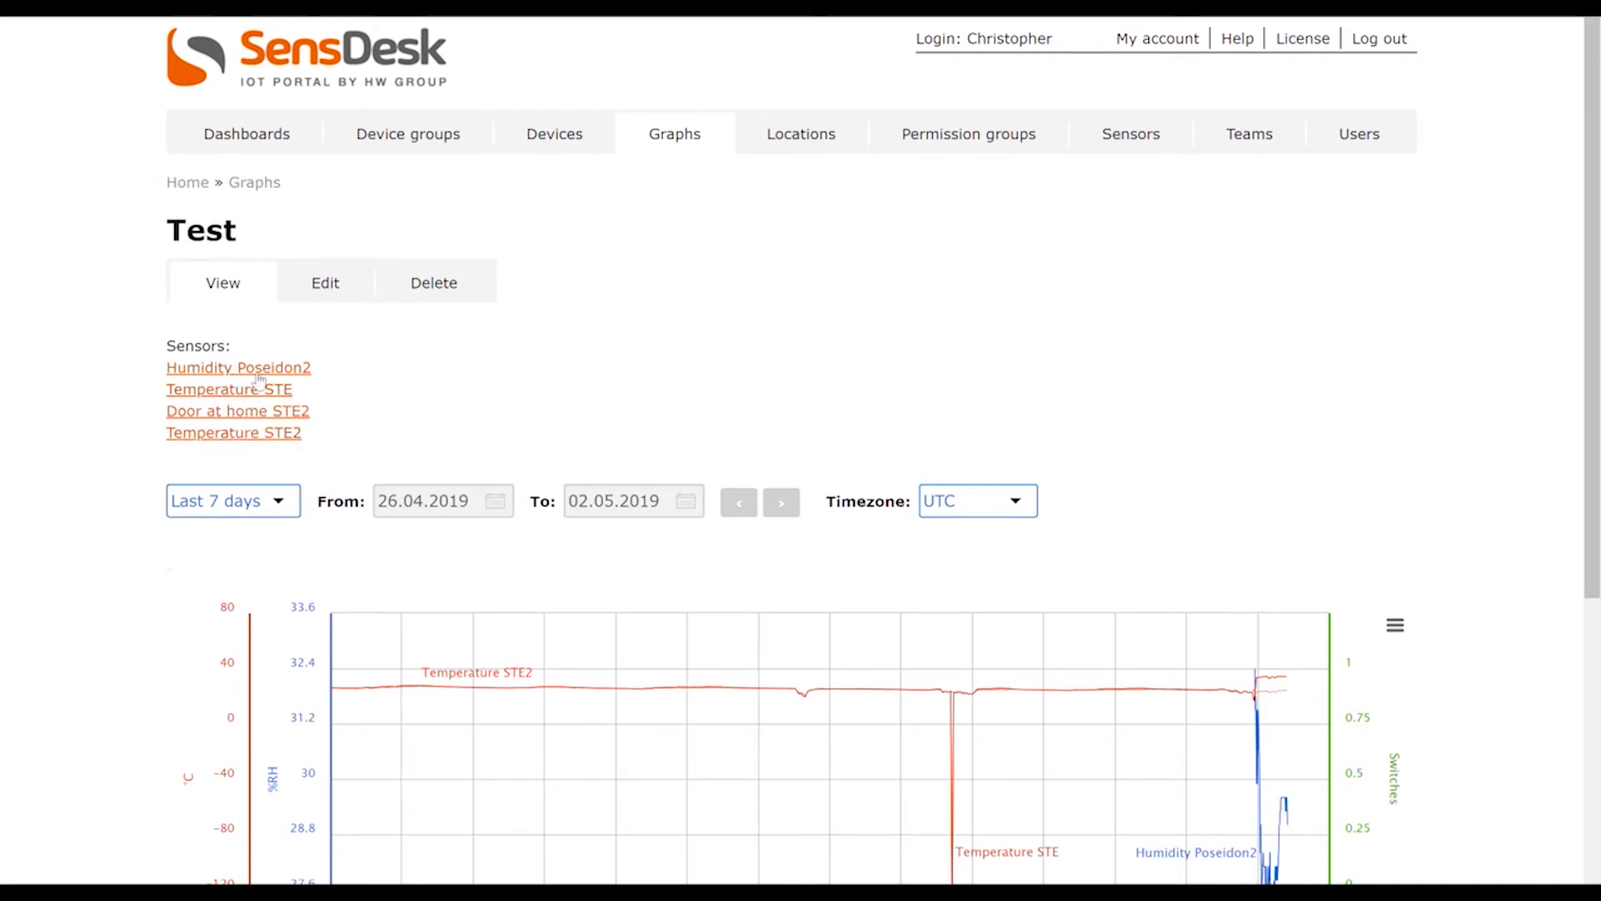
{"action": "left_click", "coordinate": [273, 501]}
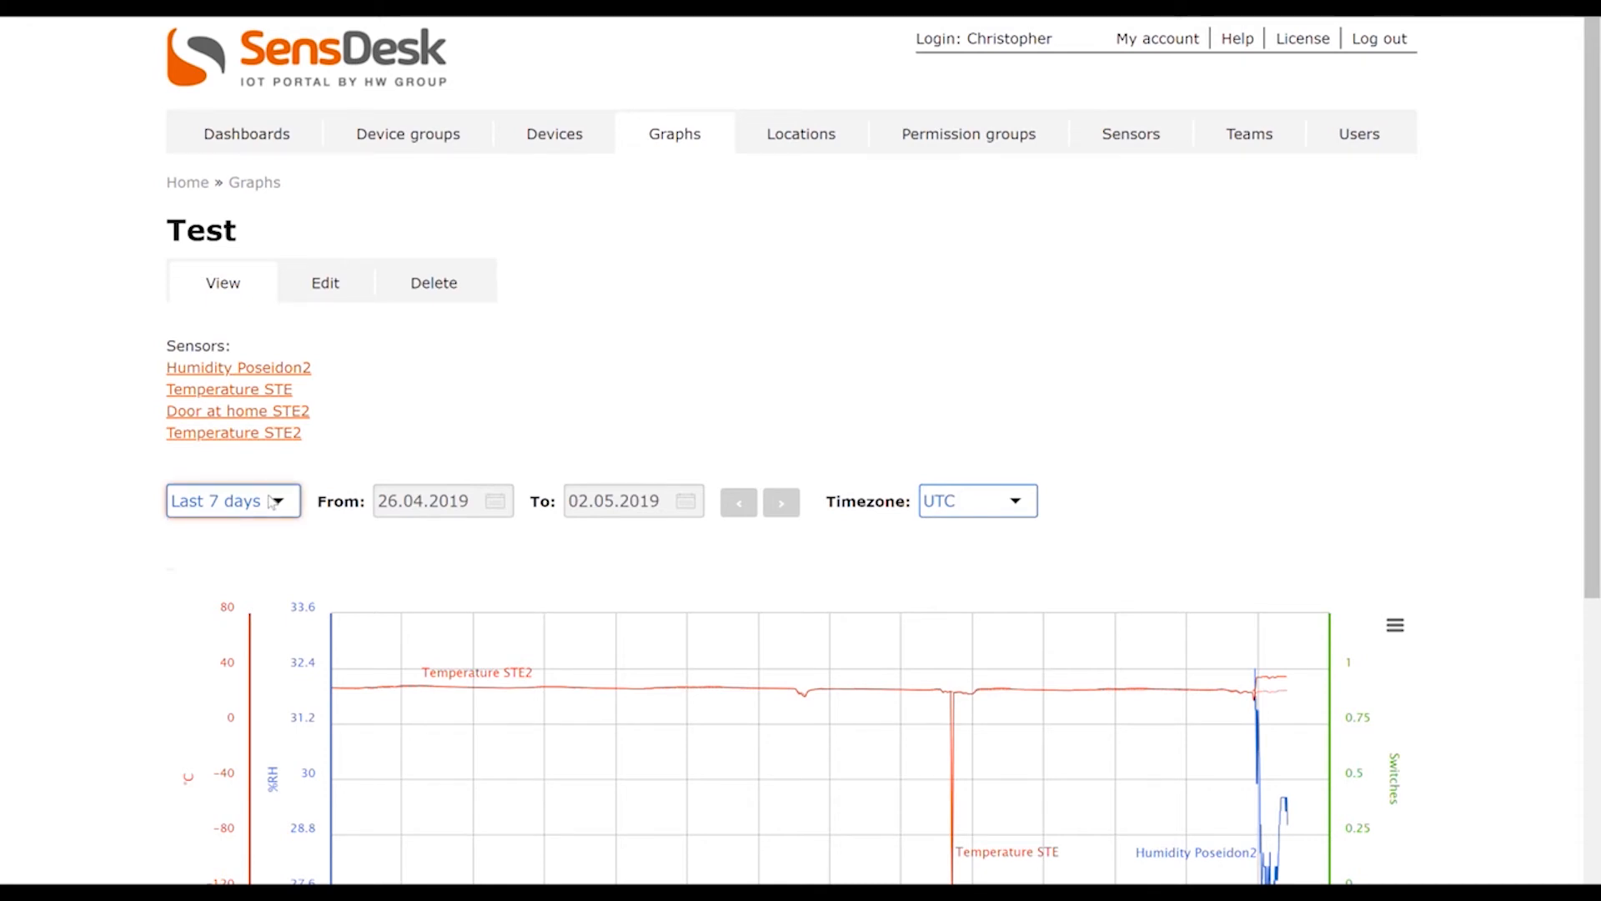
{"action": "key", "text": "Down"}
{"action": "key", "text": "Down"}
{"action": "key", "text": "Down"}
{"action": "key", "text": "Down"}
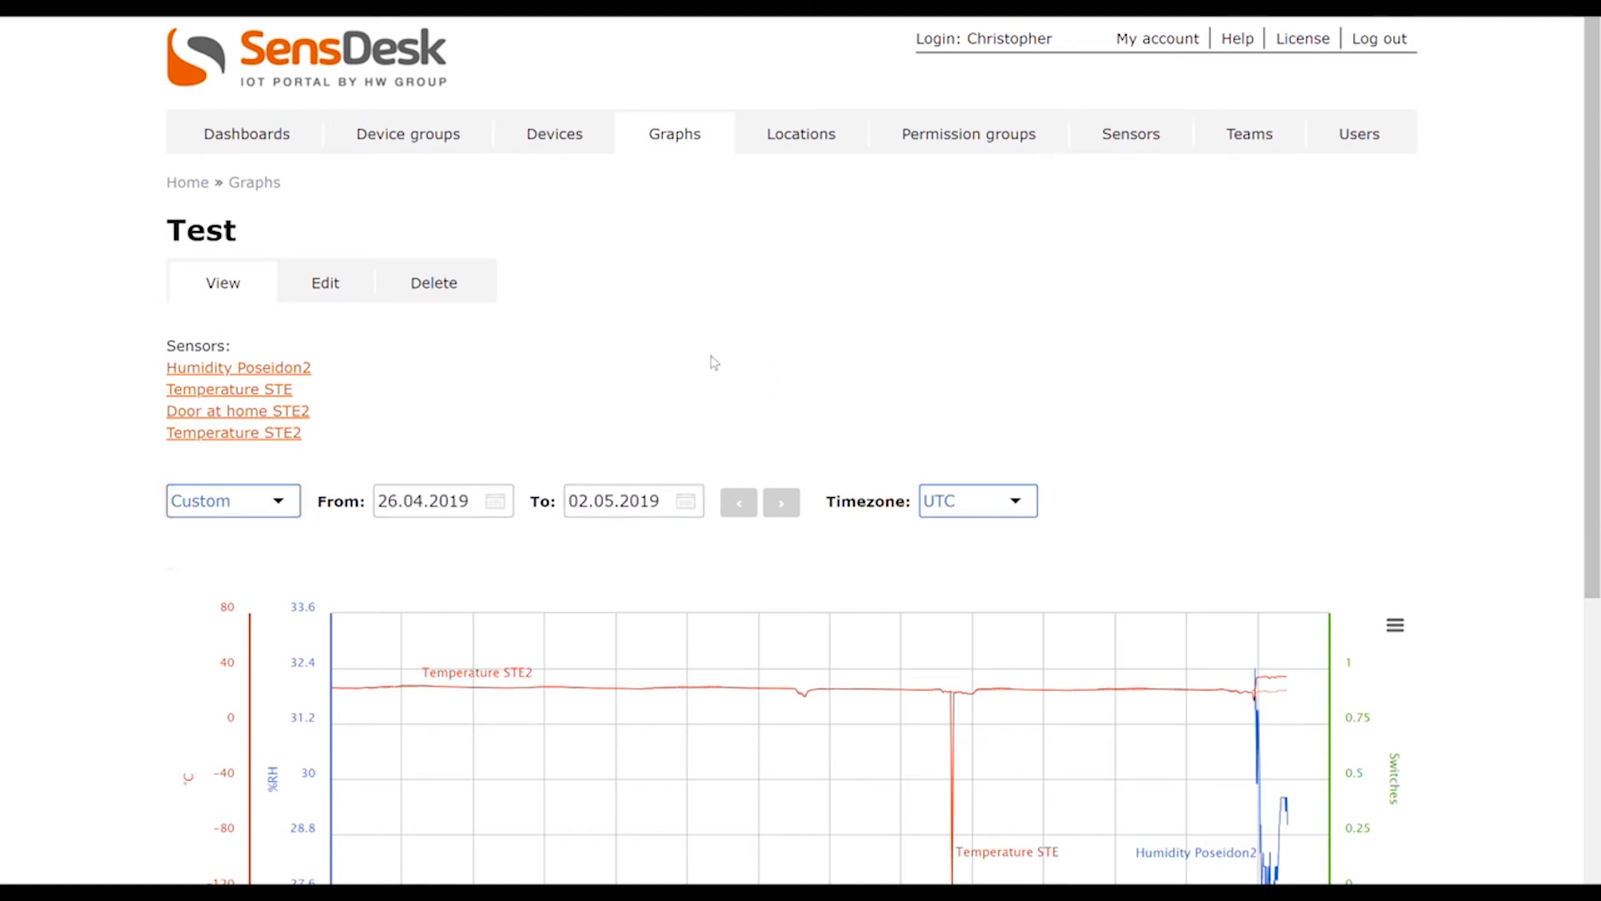
Zoom the graph in on 2 May 2019 from about 10:00 to 18:30 and view the chart's print and download options
{"action": "scroll", "coordinate": [115, 585], "scroll_direction": "down", "scroll_amount": 3}
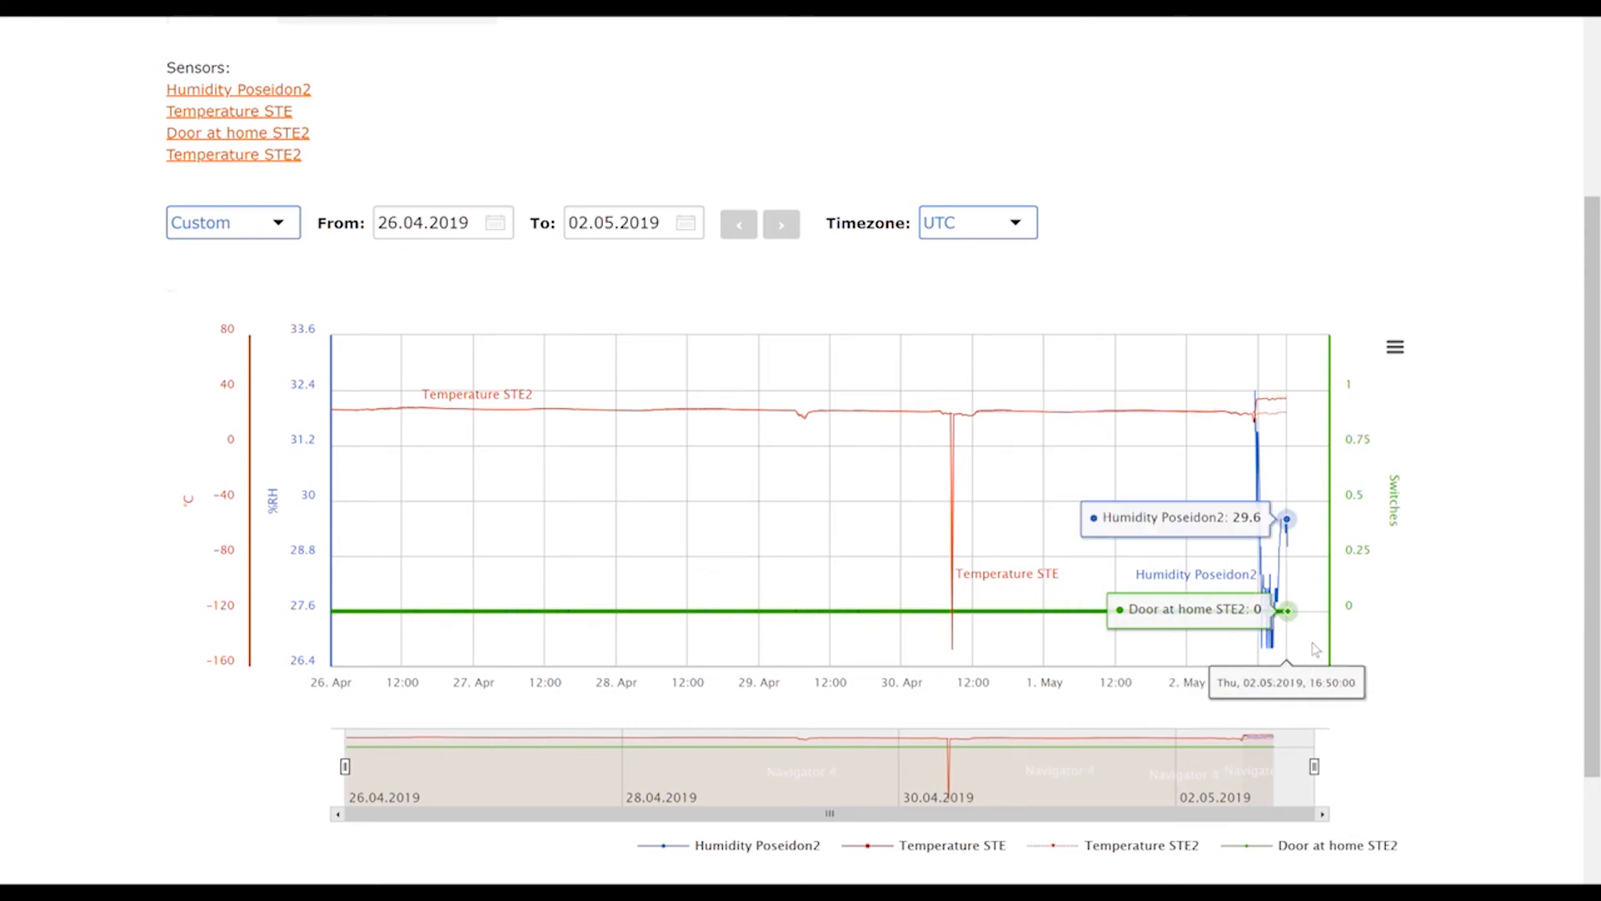
{"action": "left_click_drag", "start_coordinate": [1311, 644], "coordinate": [1139, 349]}
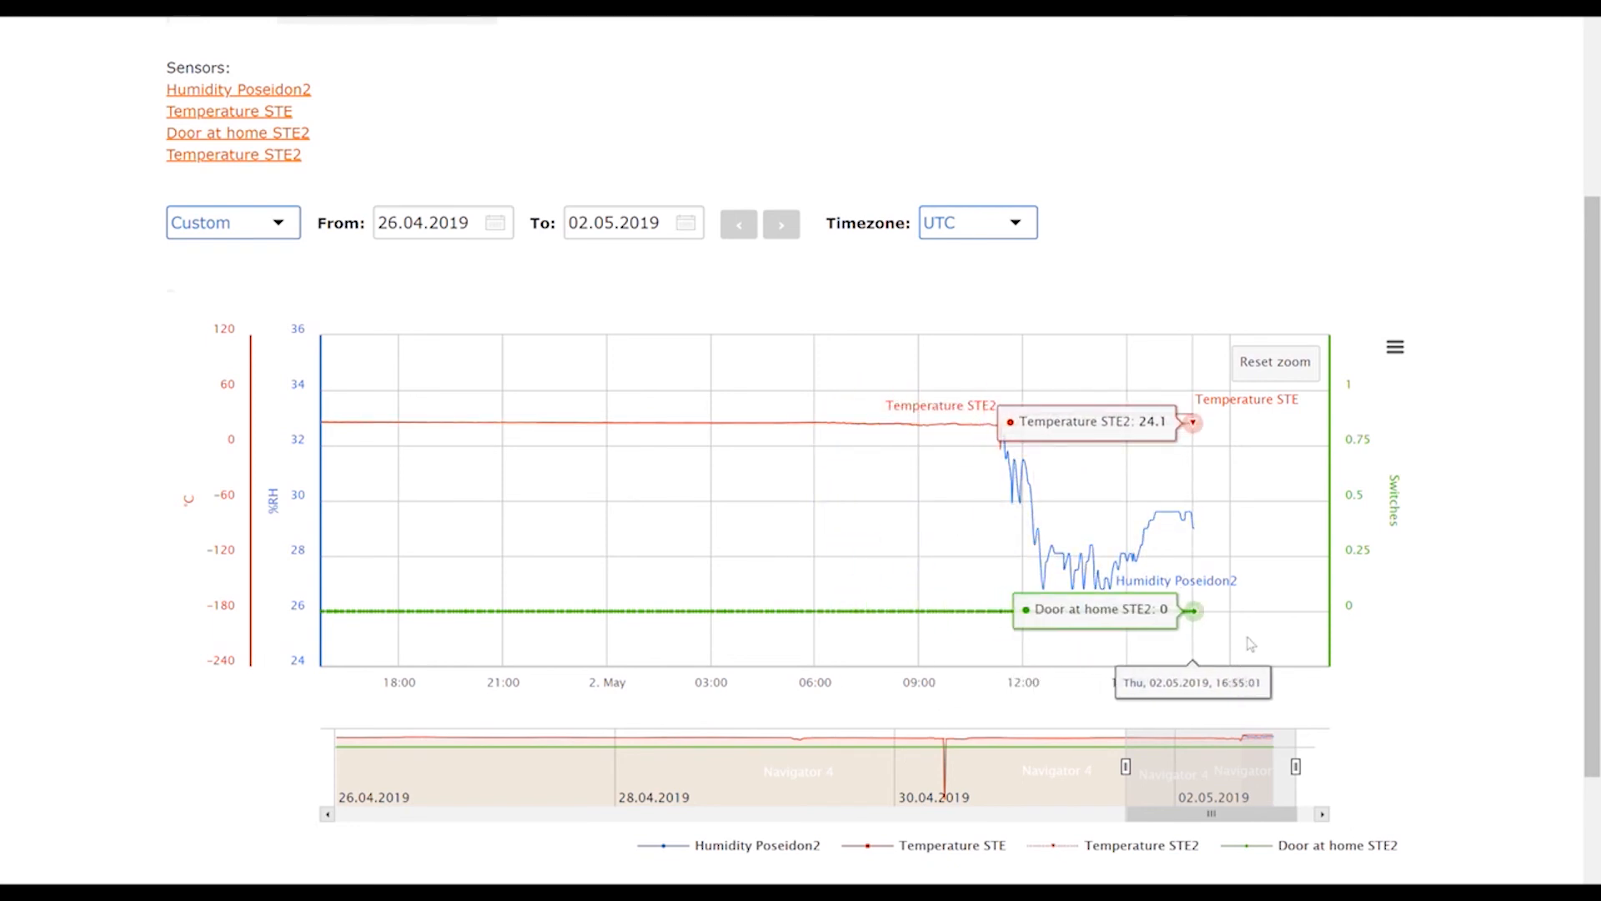
{"action": "left_click_drag", "start_coordinate": [1248, 635], "coordinate": [960, 372]}
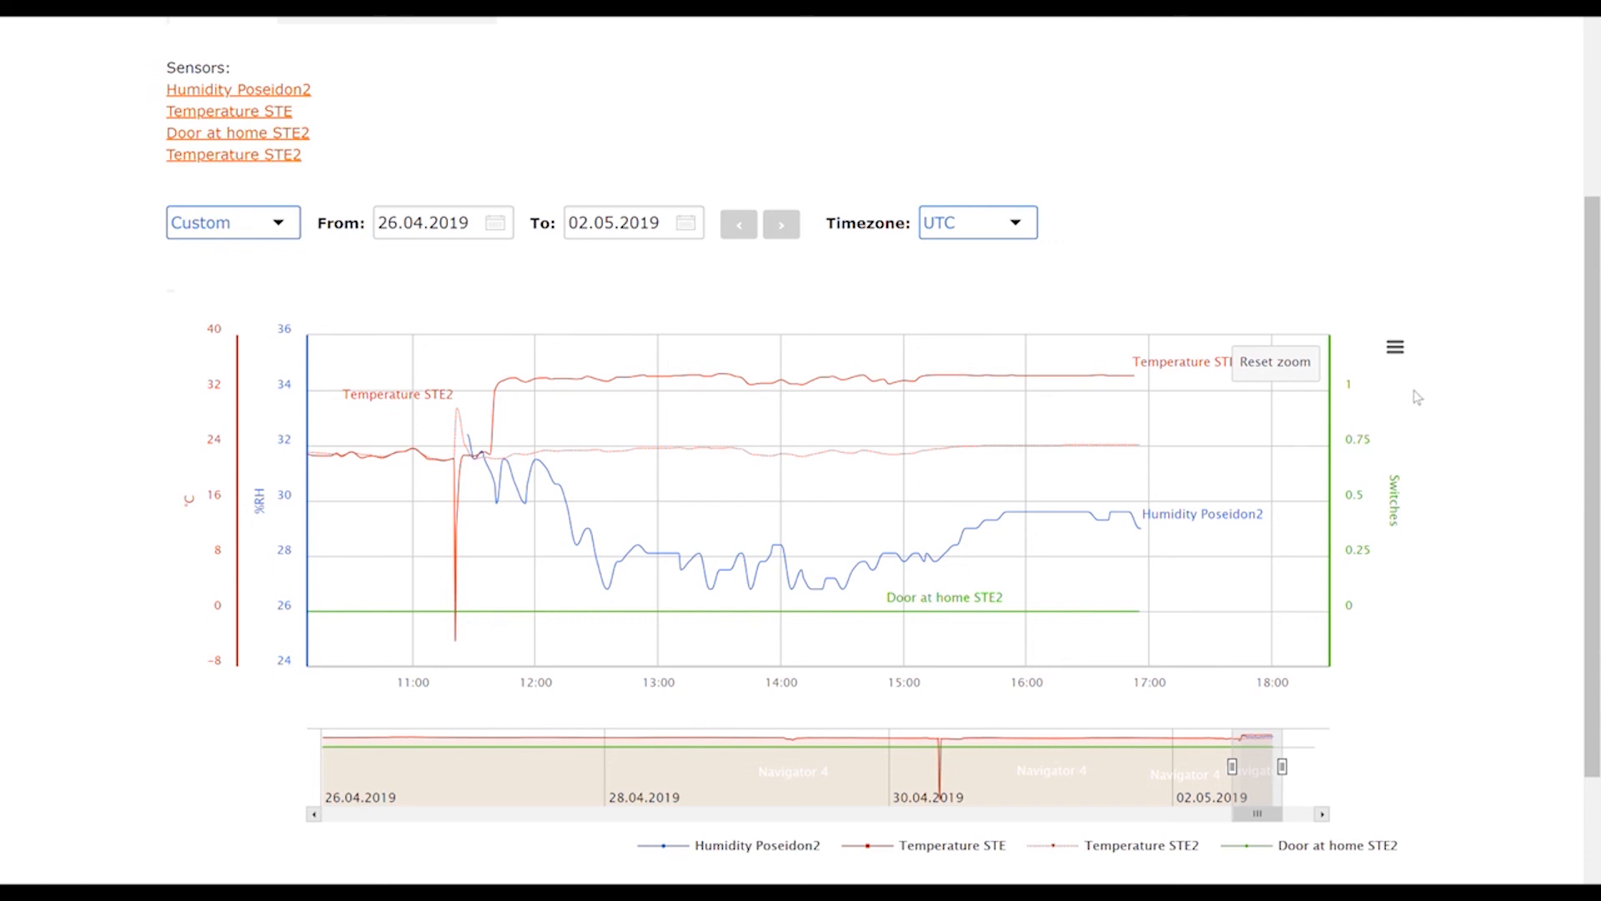
{"action": "left_click", "coordinate": [1395, 348]}
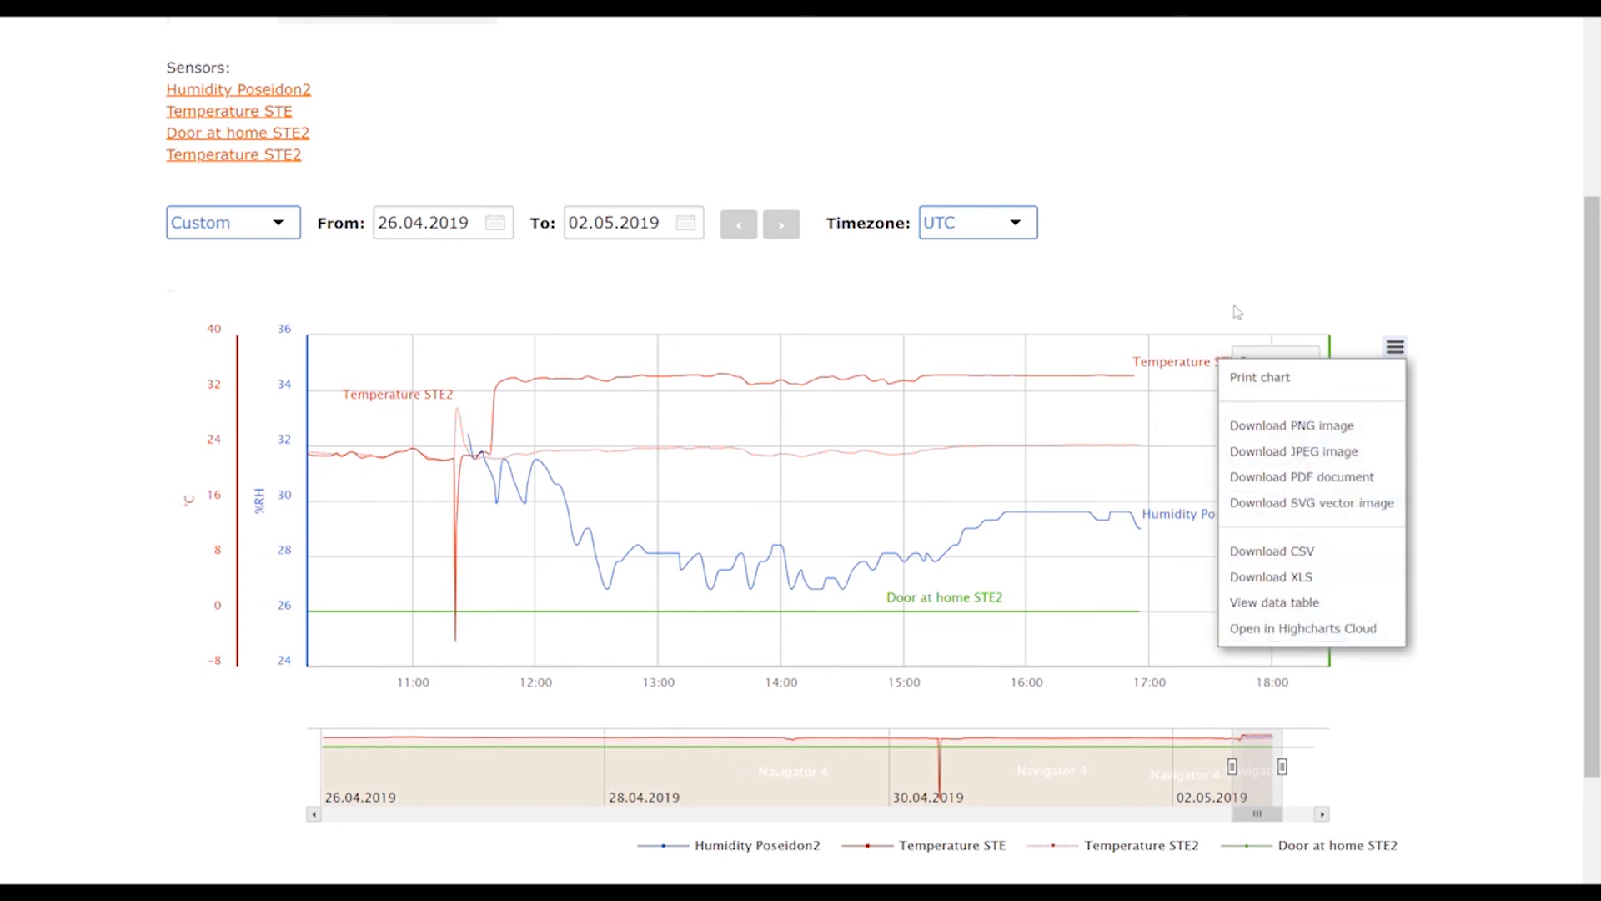
{"action": "scroll", "coordinate": [1103, 271], "scroll_direction": "up", "scroll_amount": 4}
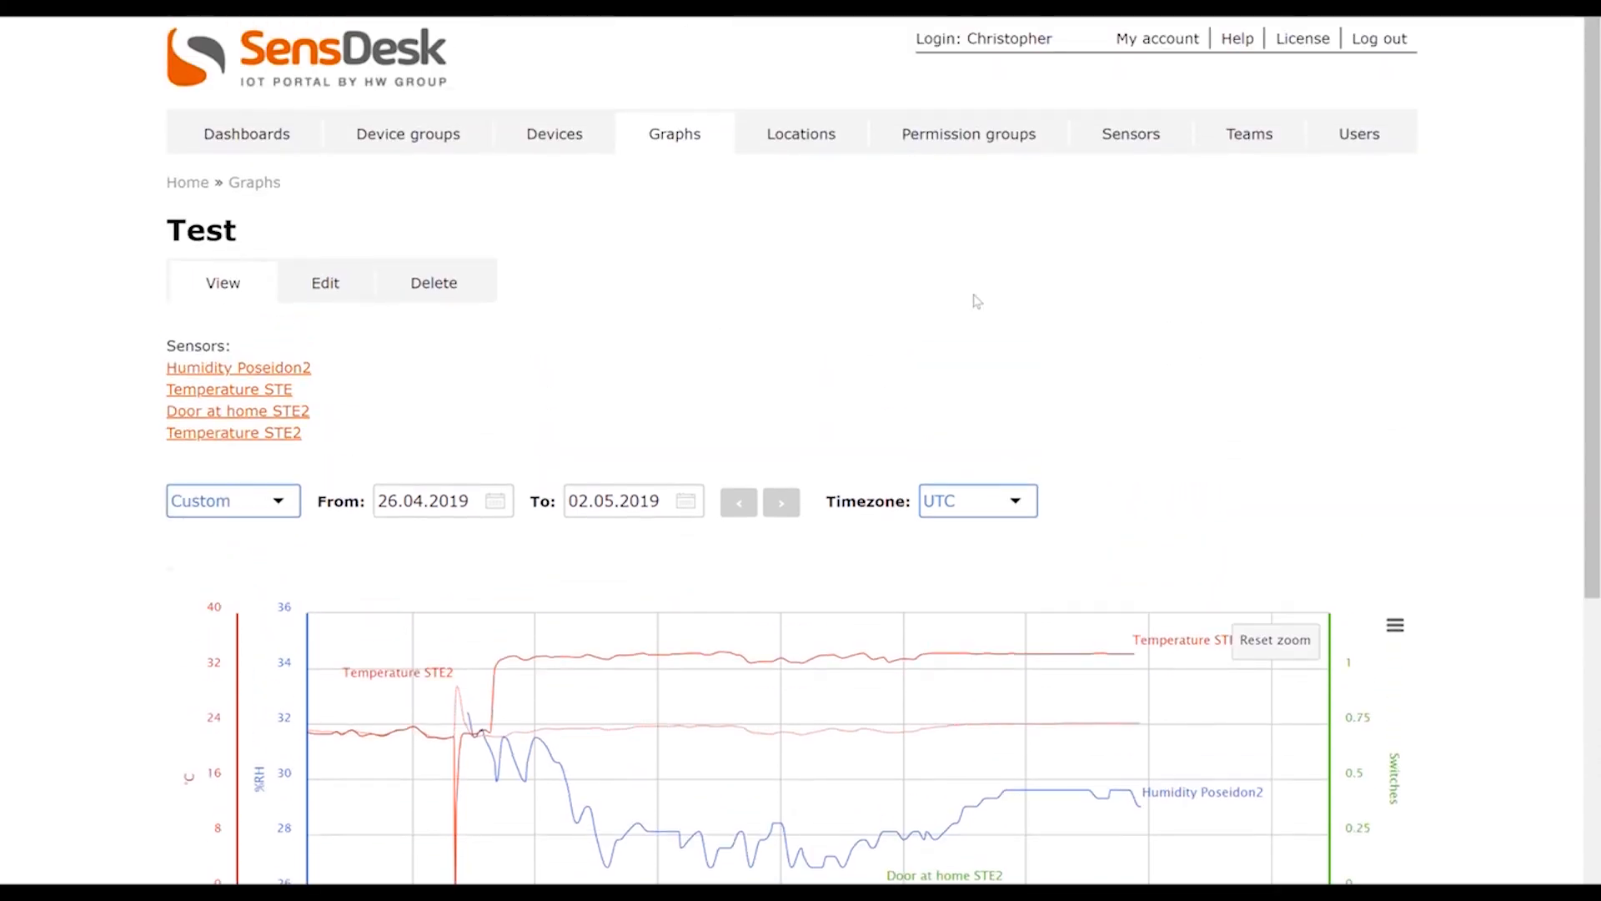